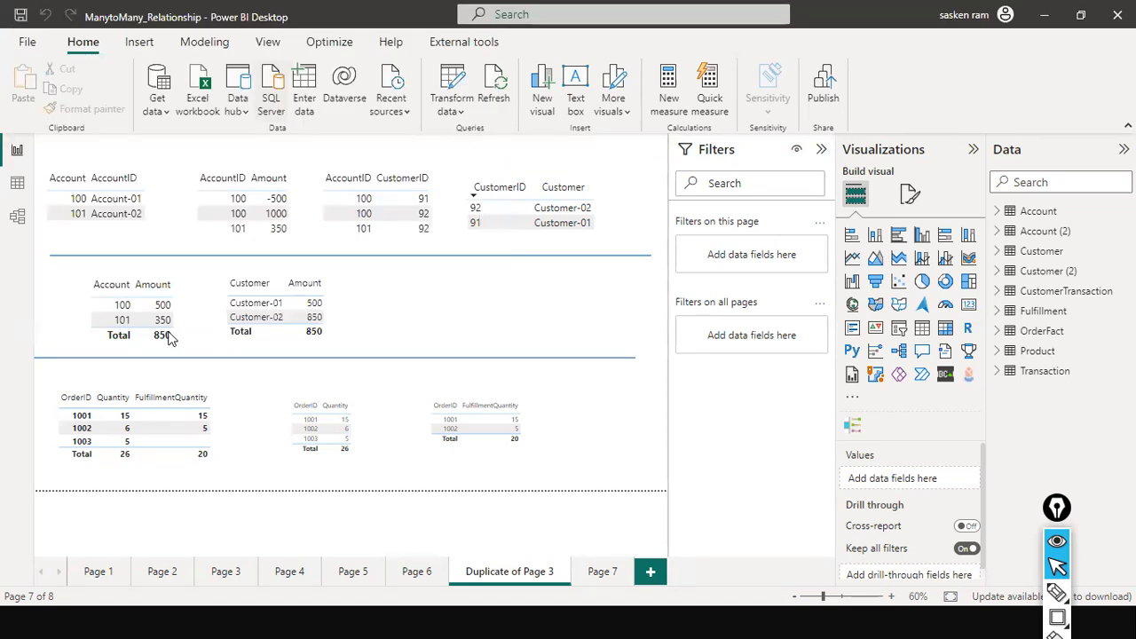
# Step: Open the Options dialog and turn off Auto date/time in the current file's Data Load settings
pyautogui.click(26, 41)
pyautogui.click(27, 42)
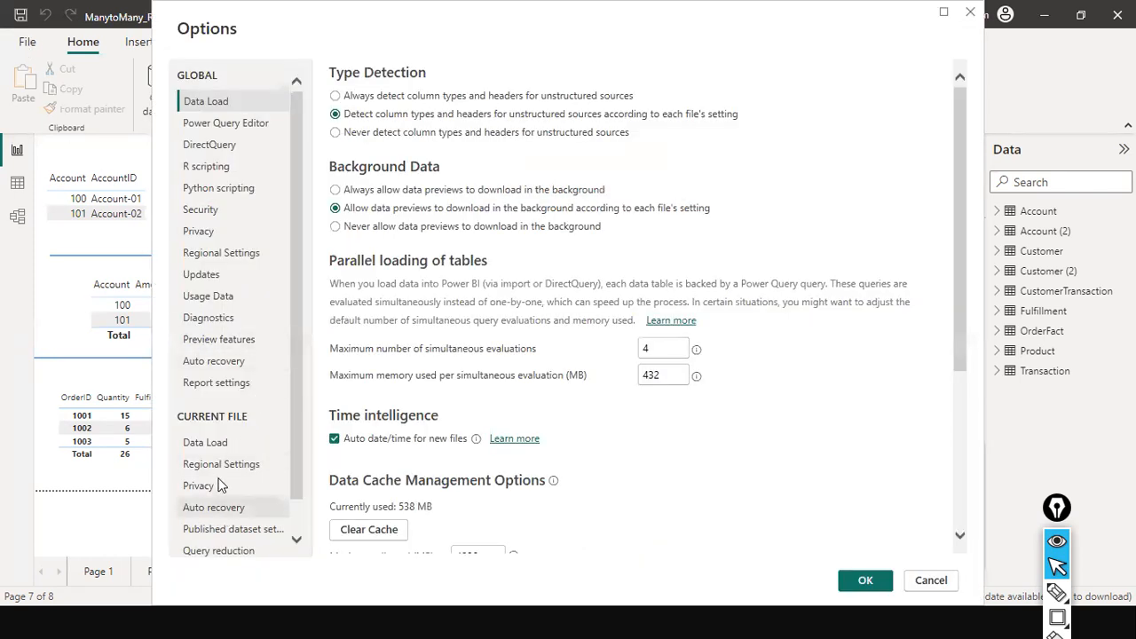
pyautogui.click(217, 444)
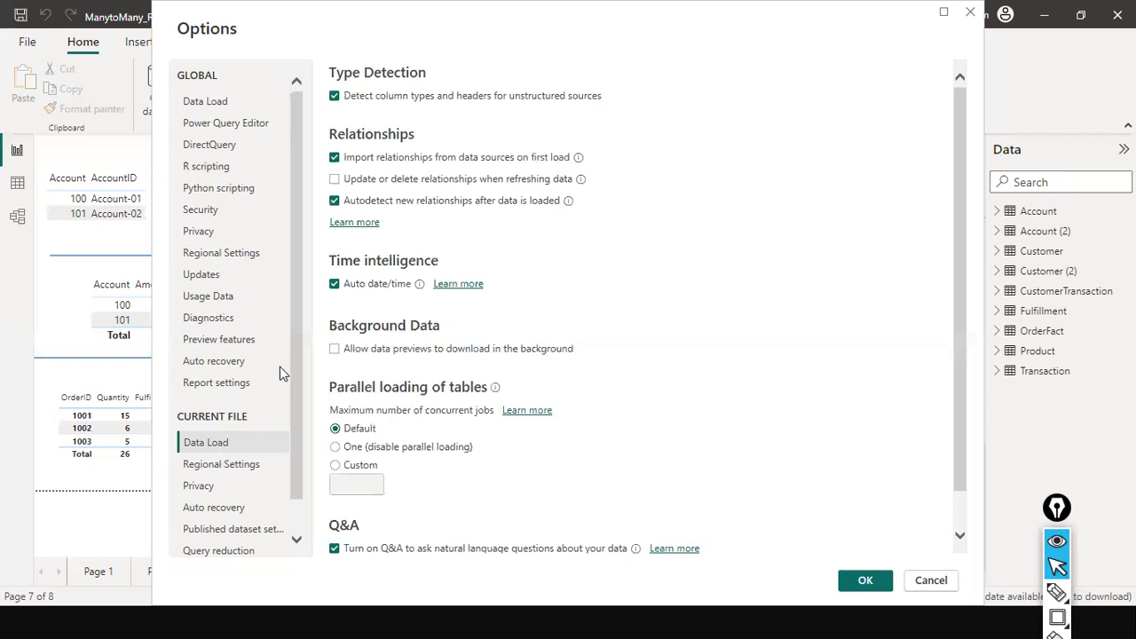
pyautogui.scroll(-1, 499, 200)
pyautogui.scroll(1, 477, 222)
pyautogui.click(345, 290)
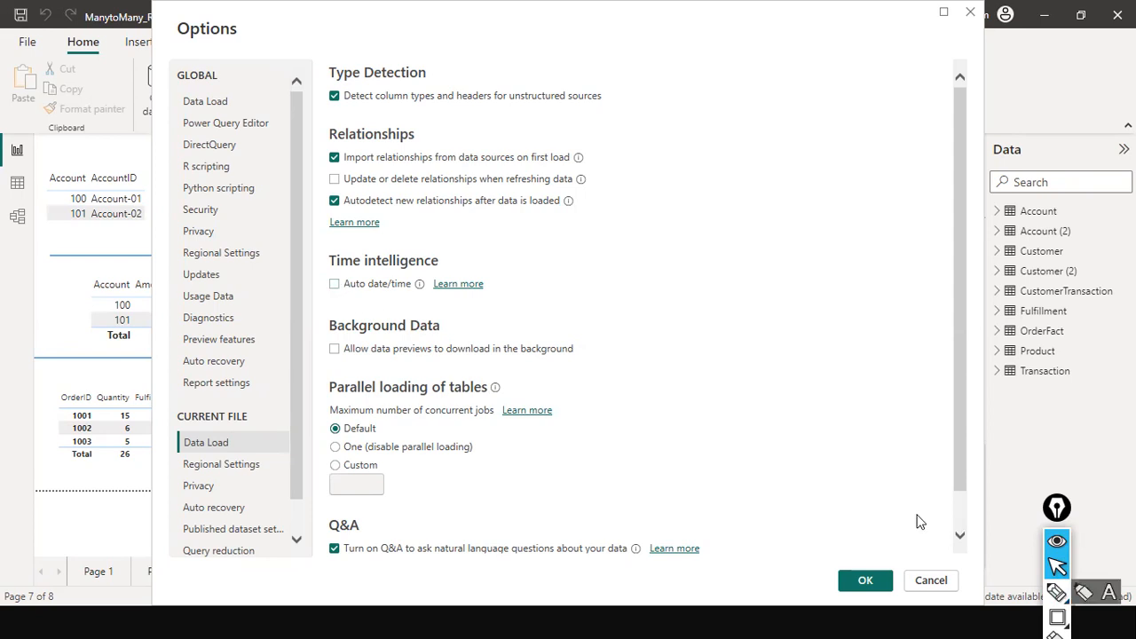
pyautogui.hotkey('alt', 'Tab')
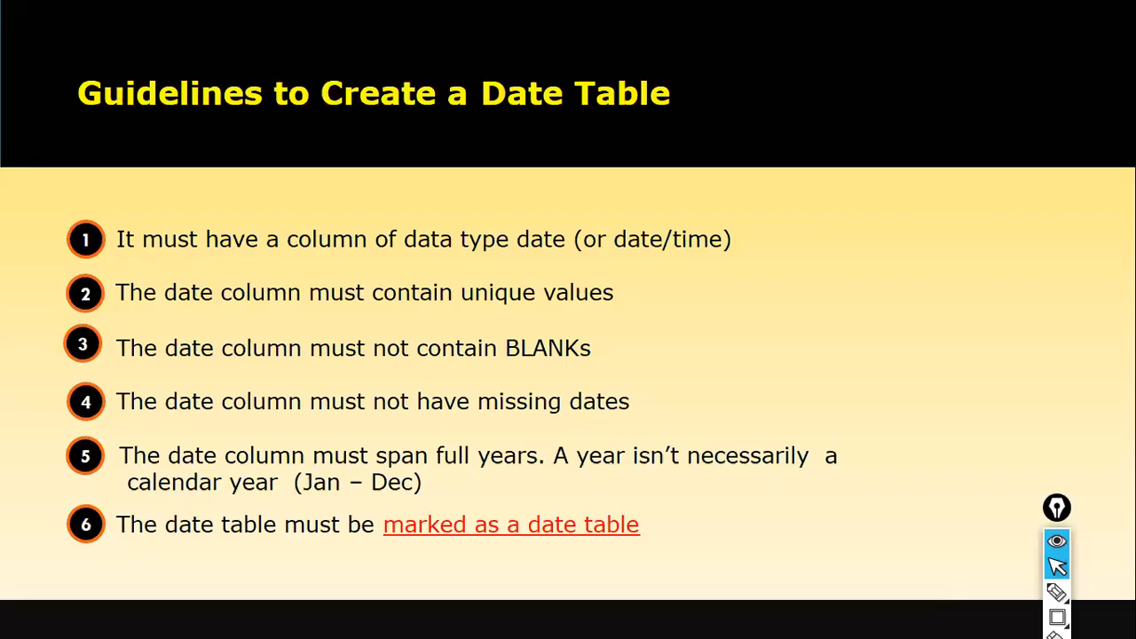
pyautogui.hotkey('alt', 'Tab')
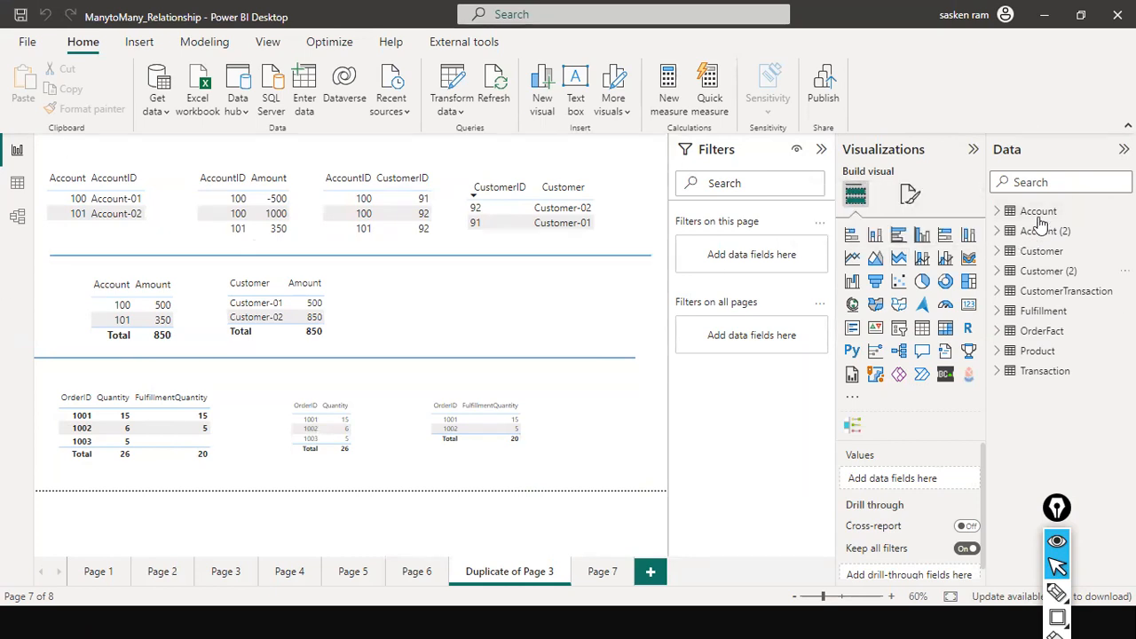
pyautogui.moveTo(1050, 377)
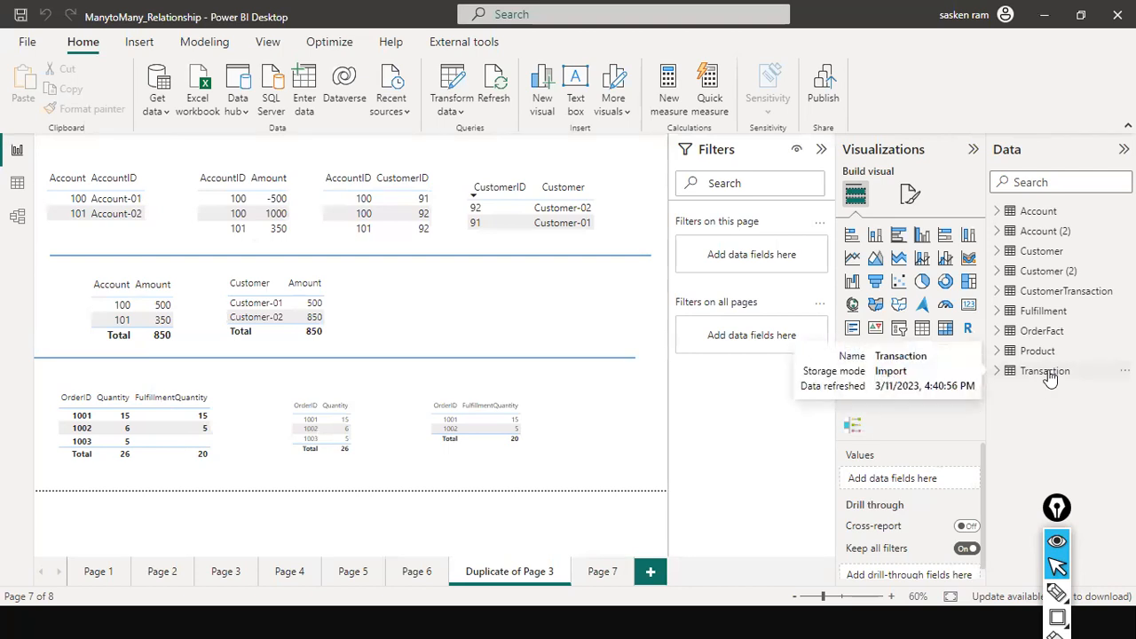
# Step: Switch to DAX Studio by searching for it in the Start menu and launching it
pyautogui.press('super')
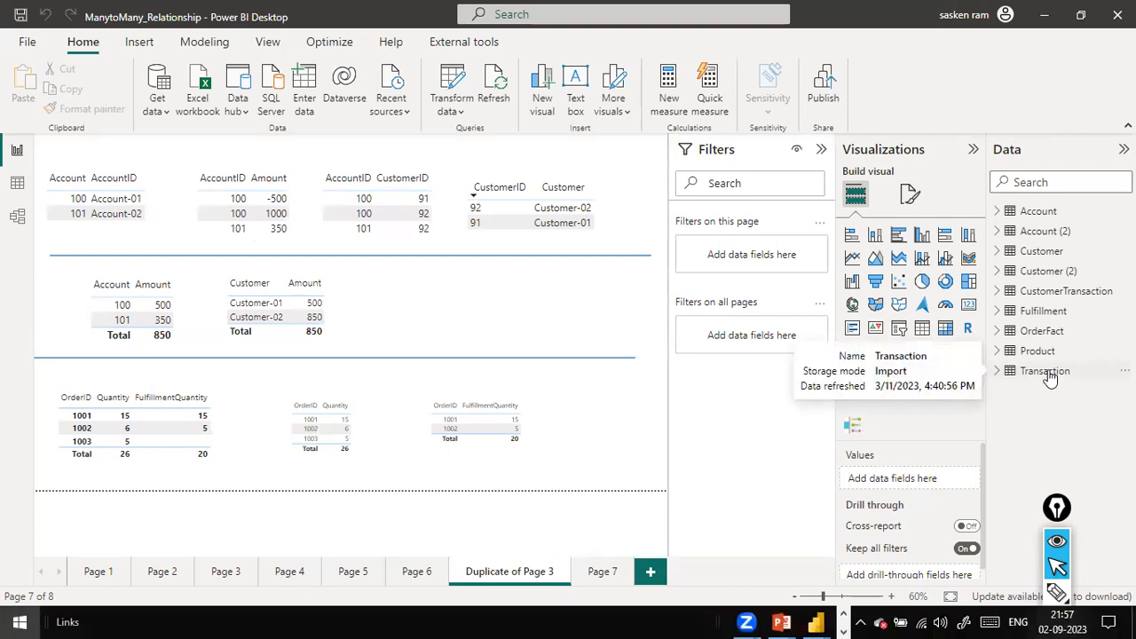
pyautogui.write('dax studio')
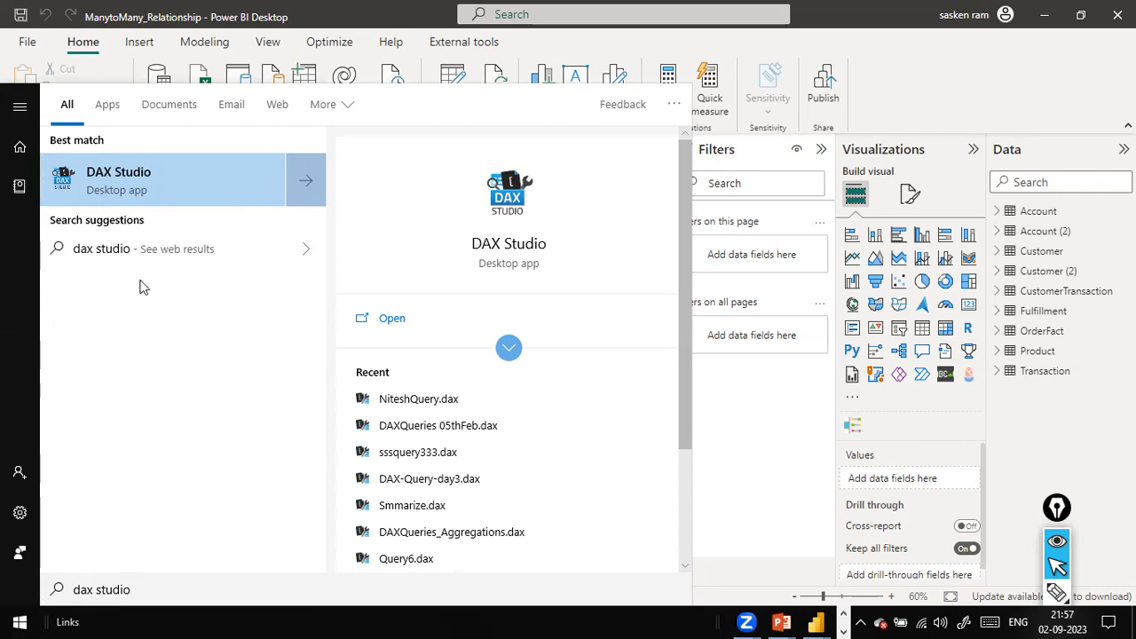
pyautogui.click(153, 189)
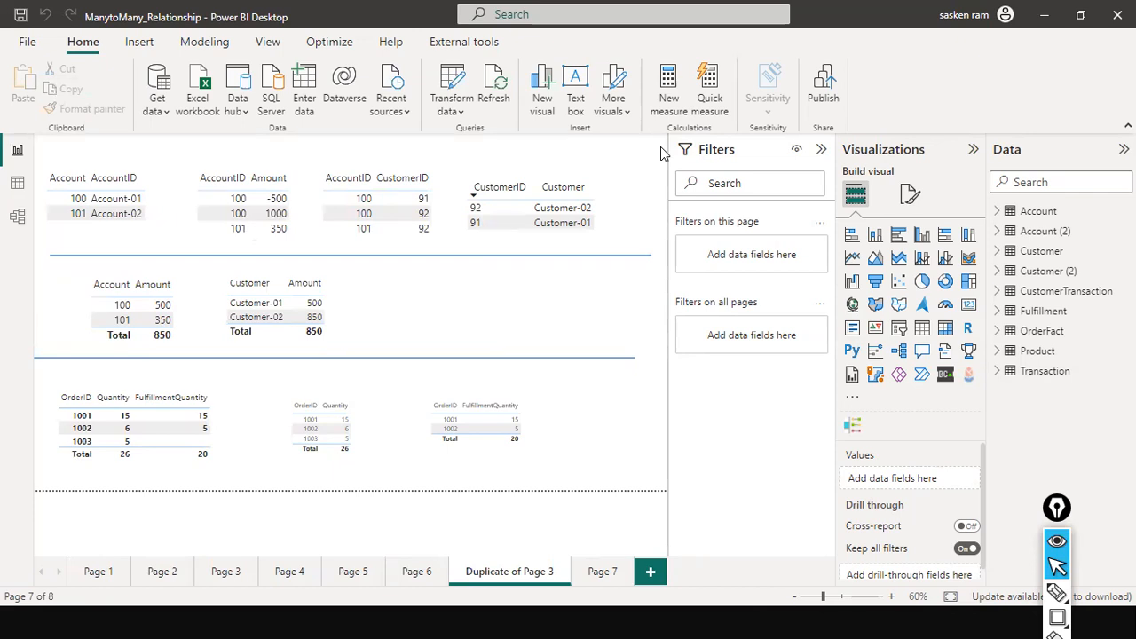
pyautogui.moveTo(735, 621)
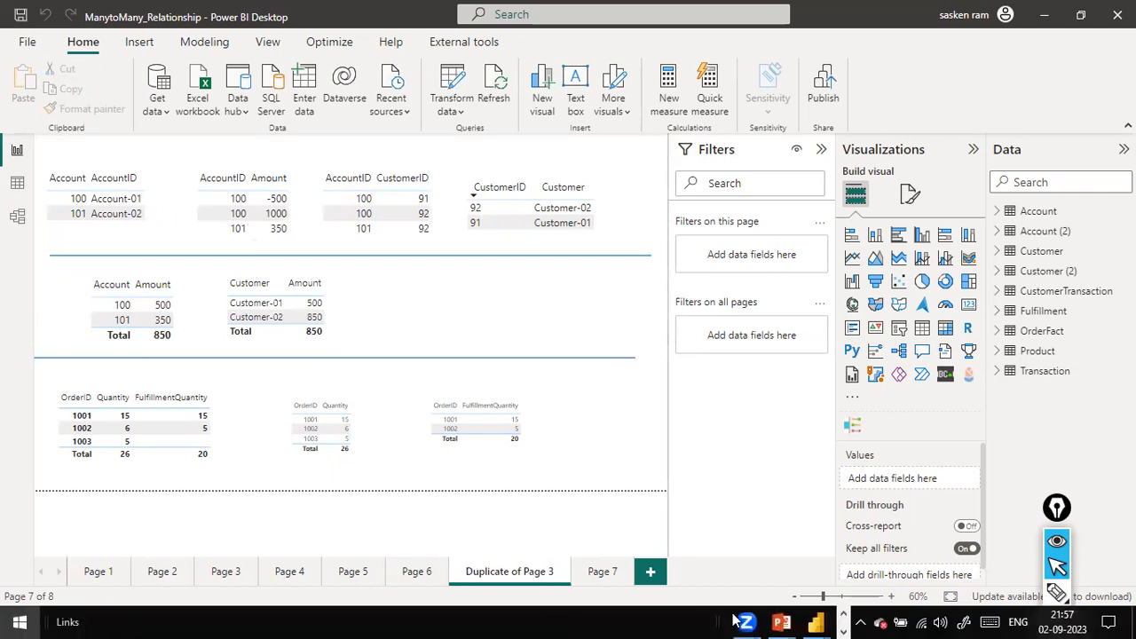
pyautogui.press('super')
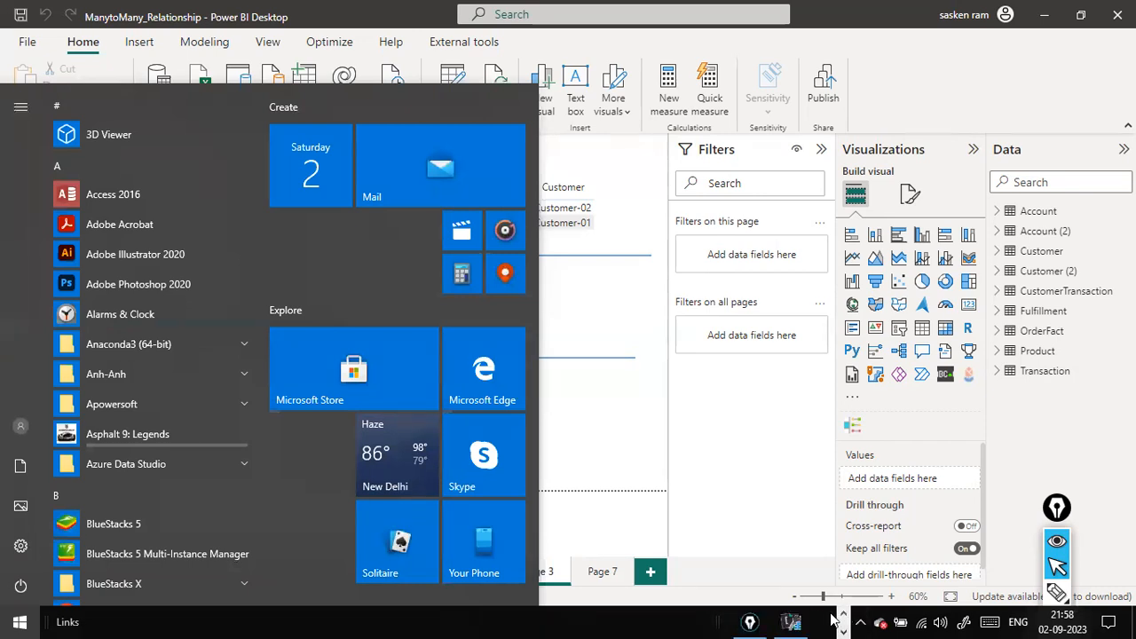
pyautogui.click(798, 619)
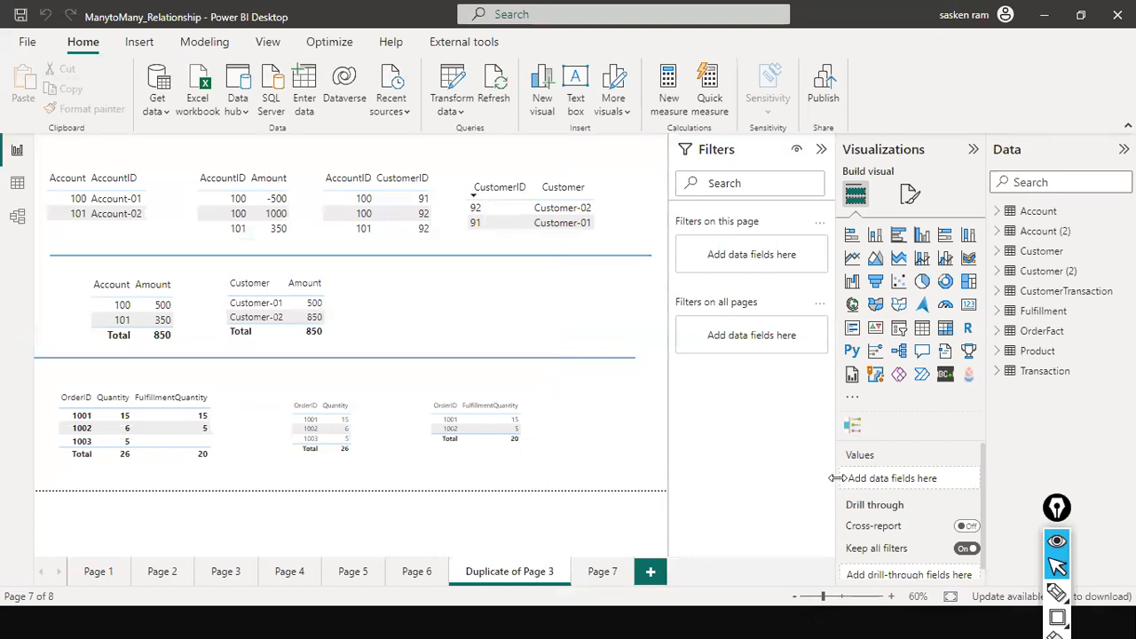
pyautogui.press('super')
pyautogui.press('super')
pyautogui.press('super')
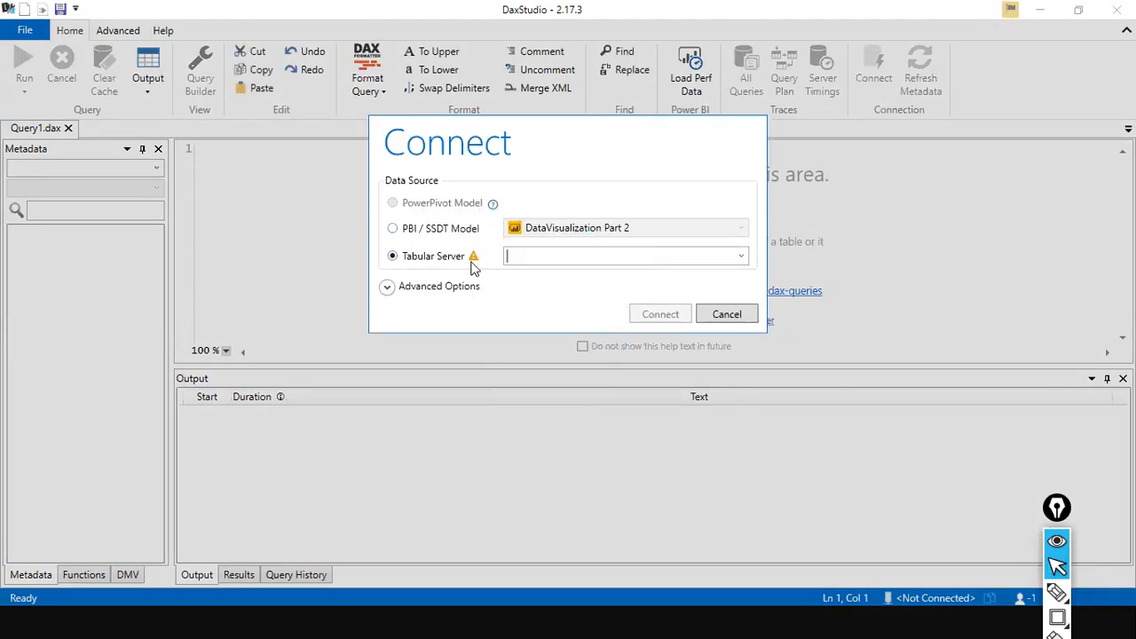
# Step: Choose the PBI / SSDT Model data source and select the ManytoMany_Relationship model
pyautogui.click(392, 228)
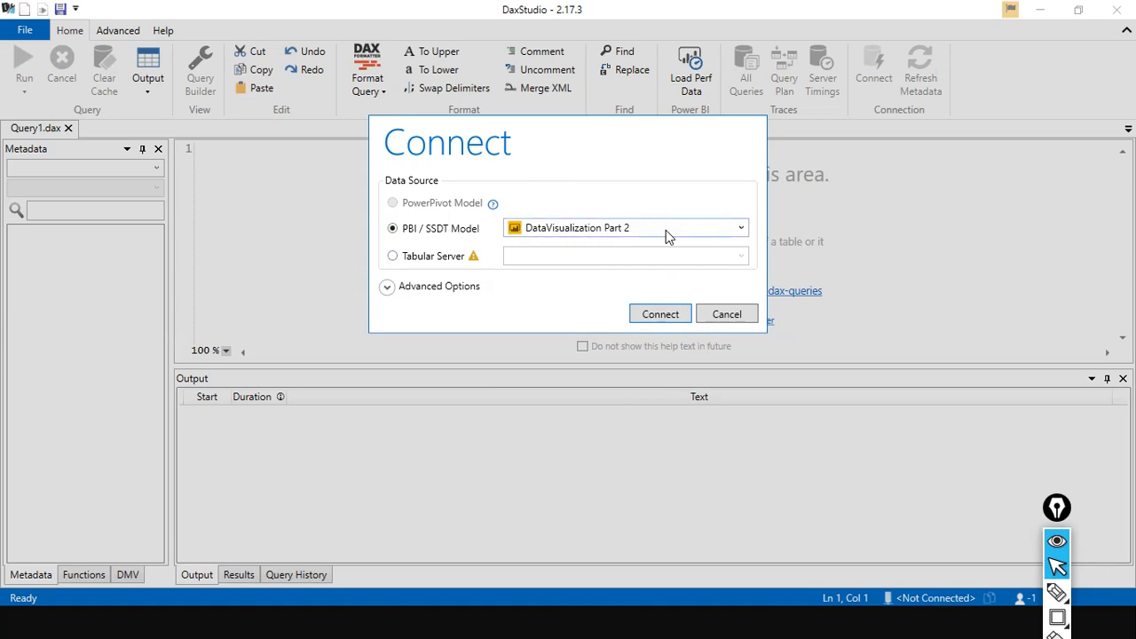
pyautogui.hotkey('alt', 'Tab')
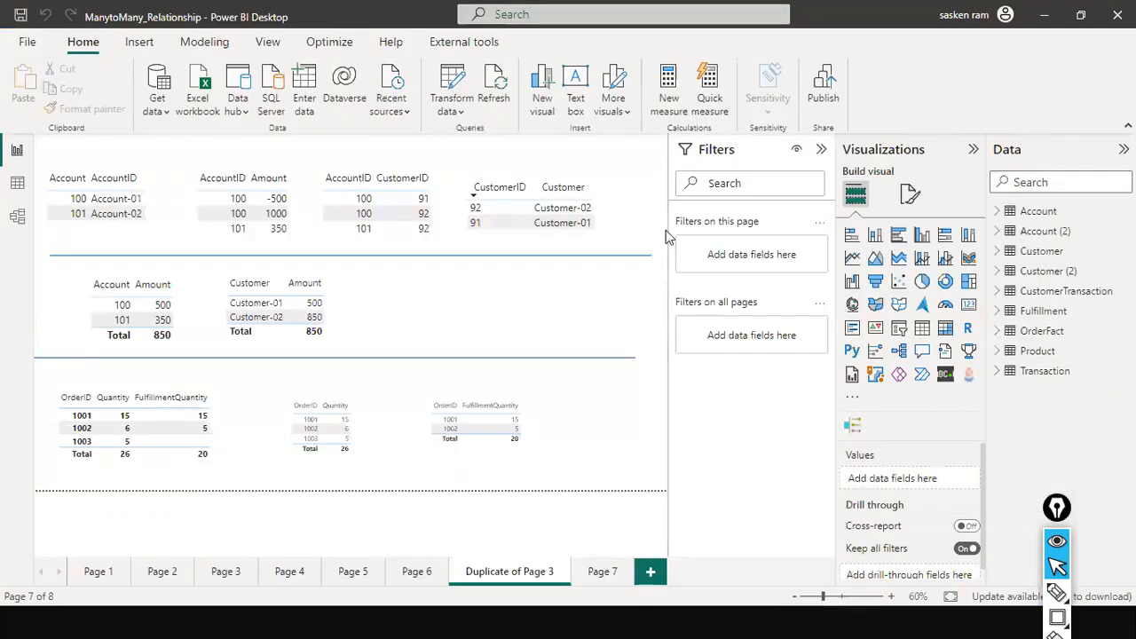
pyautogui.hotkey('alt', 'Tab')
pyautogui.click(741, 228)
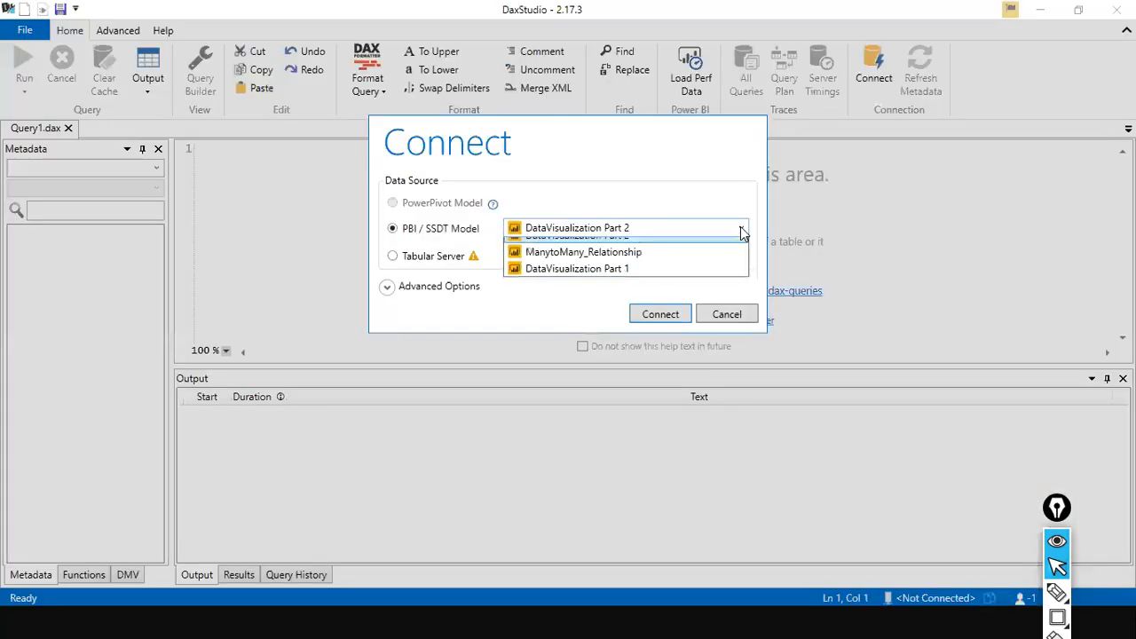
pyautogui.click(678, 269)
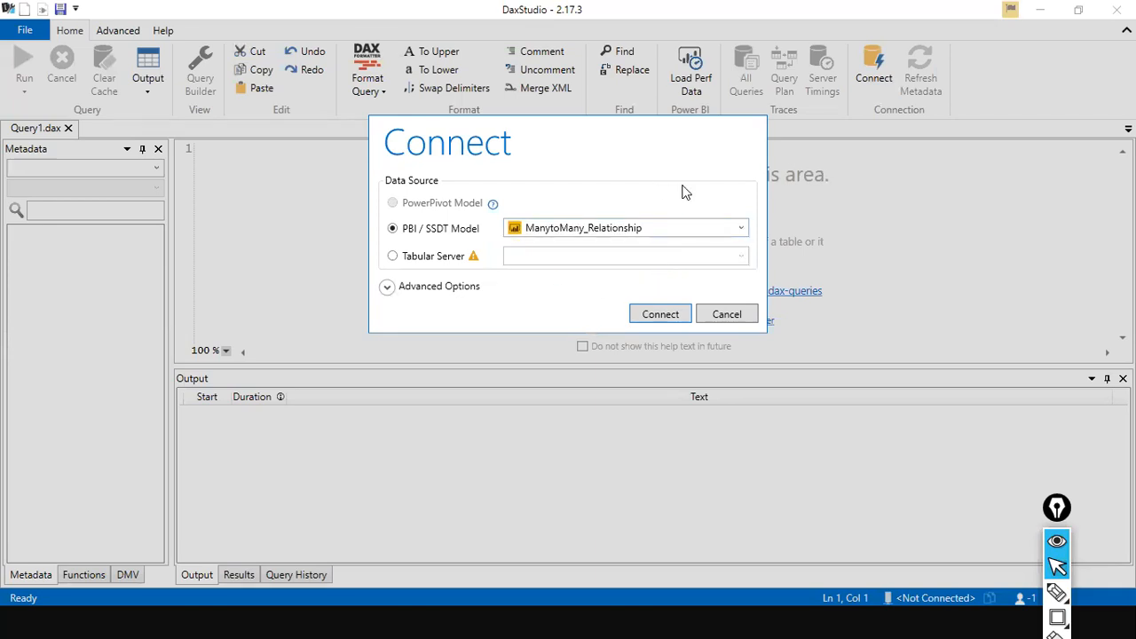
pyautogui.press('super')
pyautogui.click(843, 614)
pyautogui.click(843, 614)
pyautogui.click(842, 628)
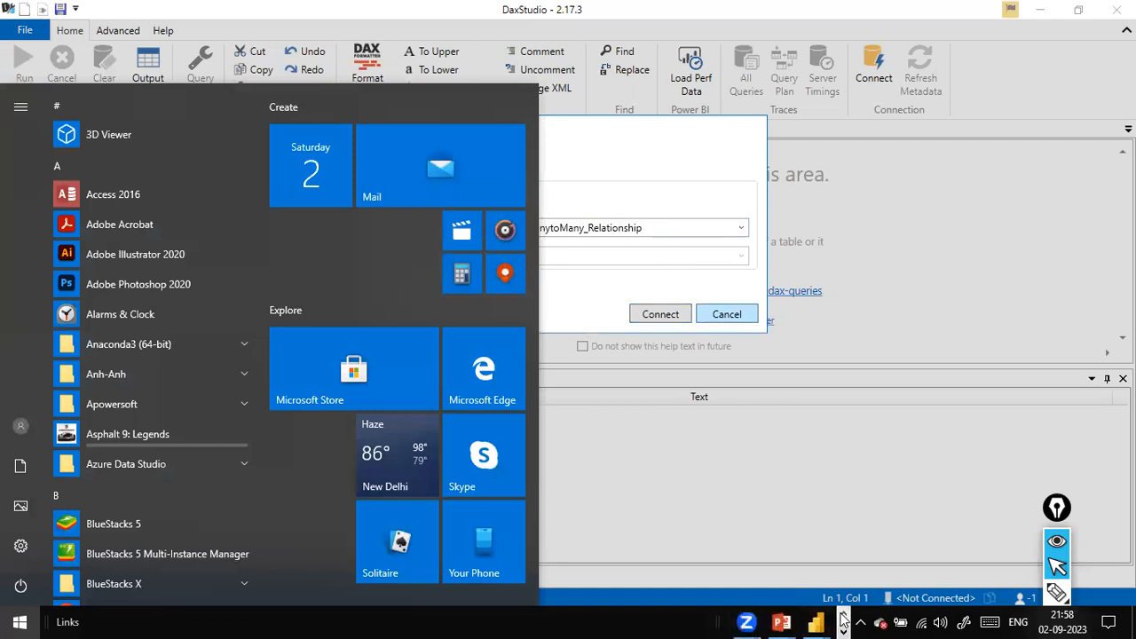
pyautogui.moveTo(814, 621)
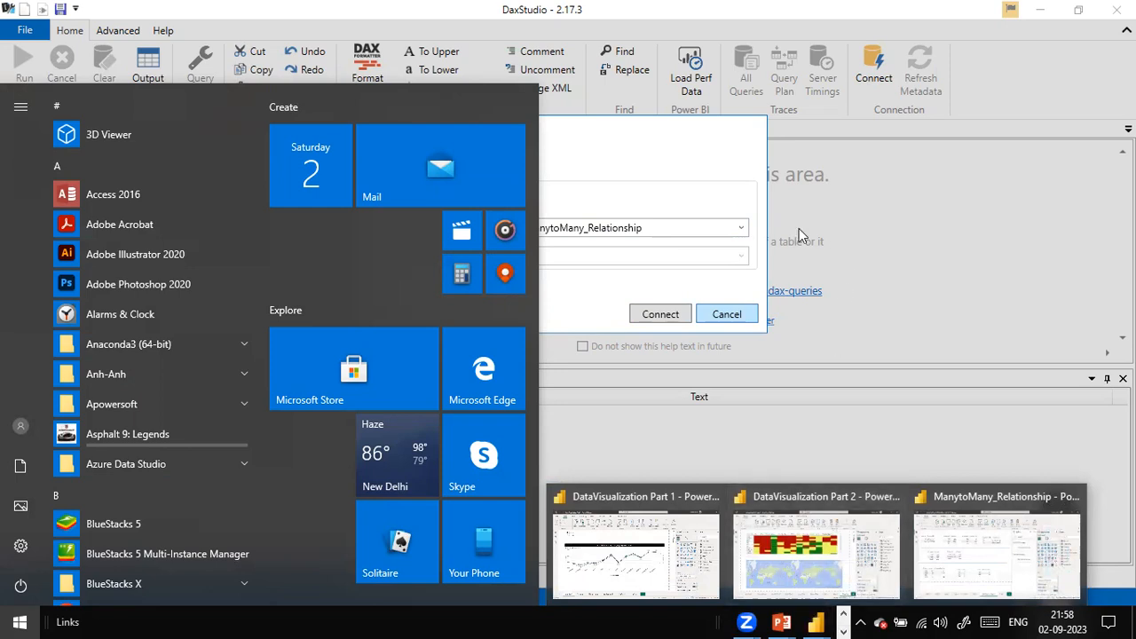
pyautogui.click(715, 182)
# Step: Reselect the ManytoMany_Relationship model in the connection dialog and connect to it
pyautogui.click(604, 229)
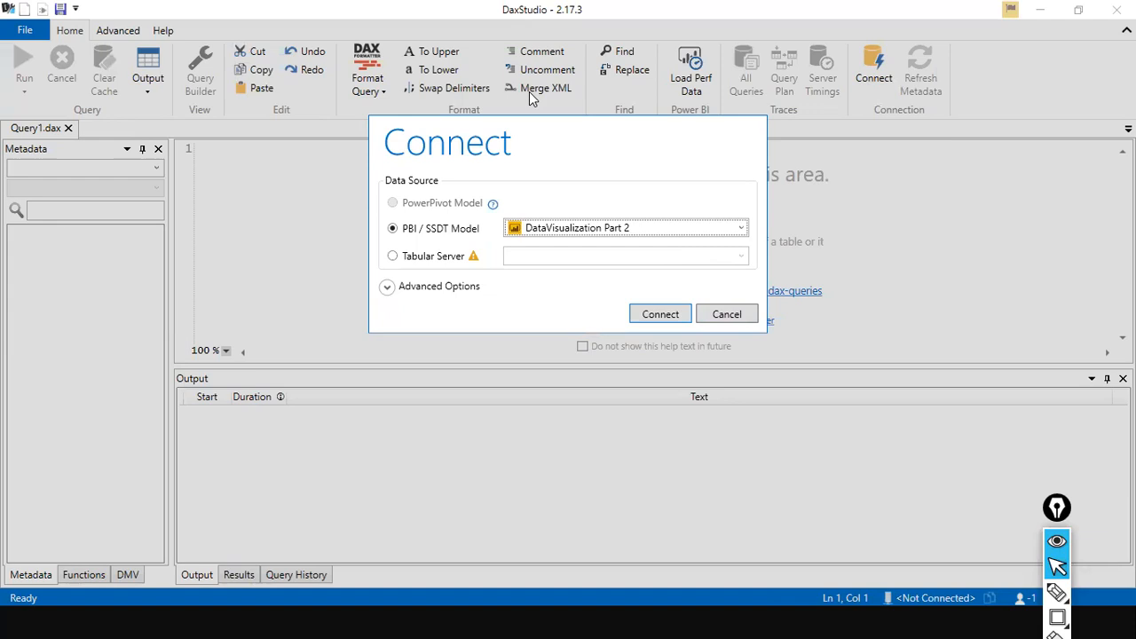
pyautogui.click(698, 228)
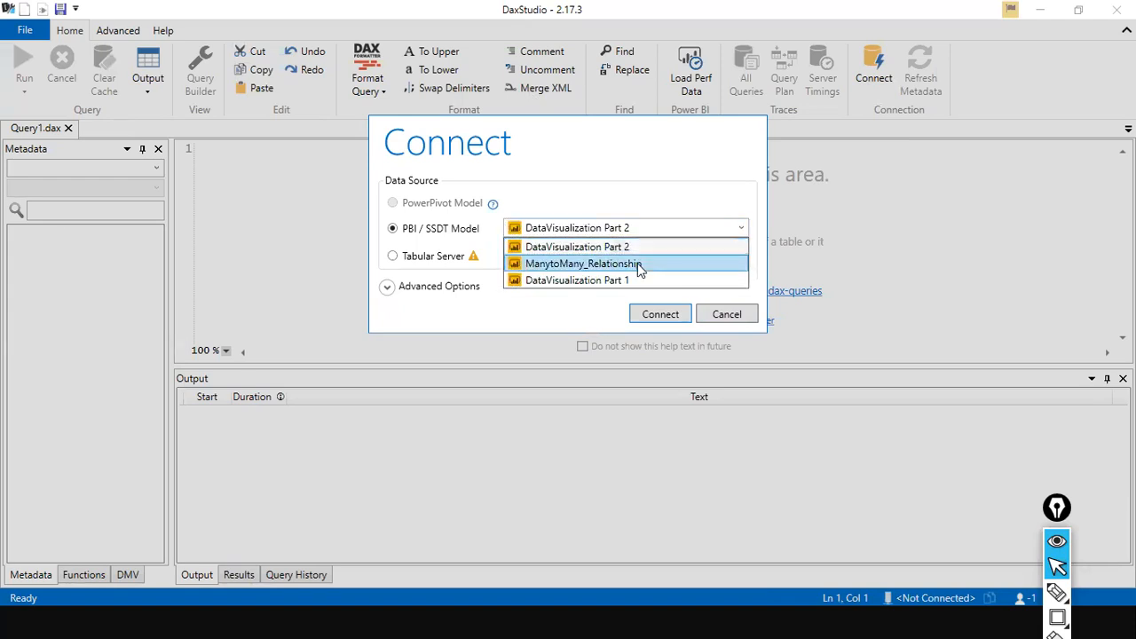
pyautogui.click(638, 265)
pyautogui.click(657, 316)
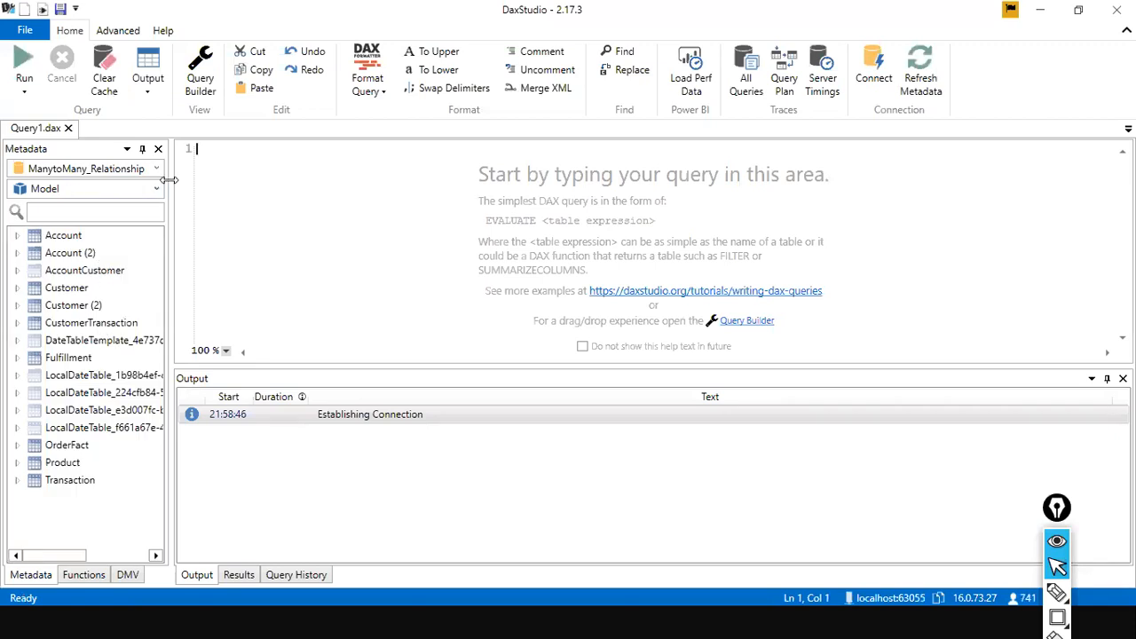
# Step: Examine the DateTableTemplate and LocalDateTable entries in the model's metadata table list
pyautogui.click(67, 377)
pyautogui.click(84, 393)
pyautogui.click(89, 410)
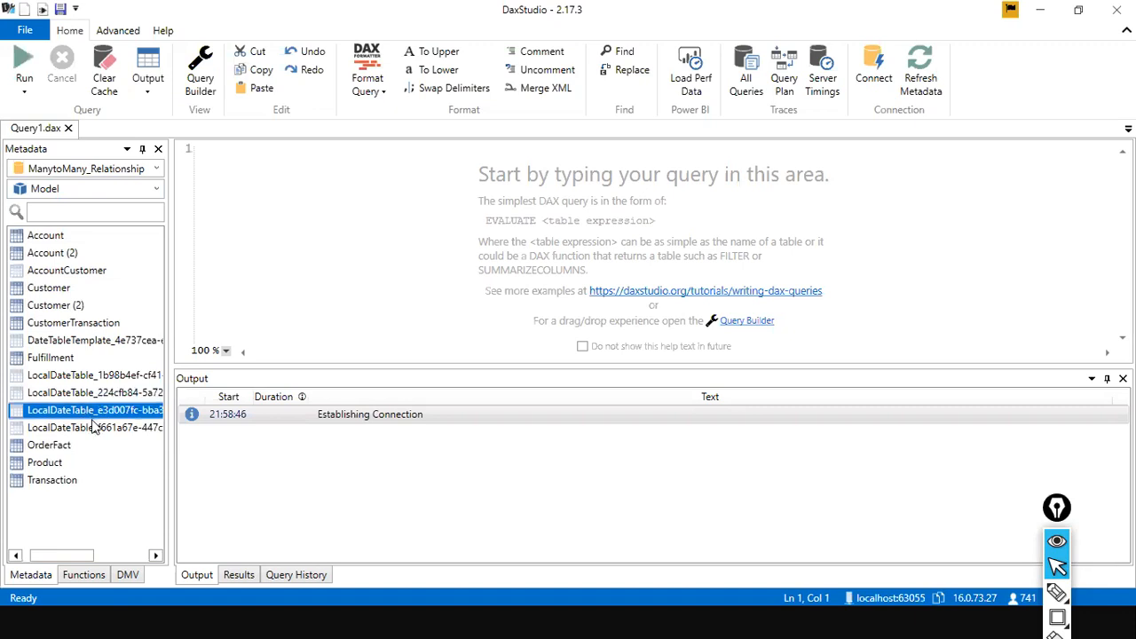
pyautogui.click(93, 428)
pyautogui.click(100, 378)
pyautogui.click(100, 392)
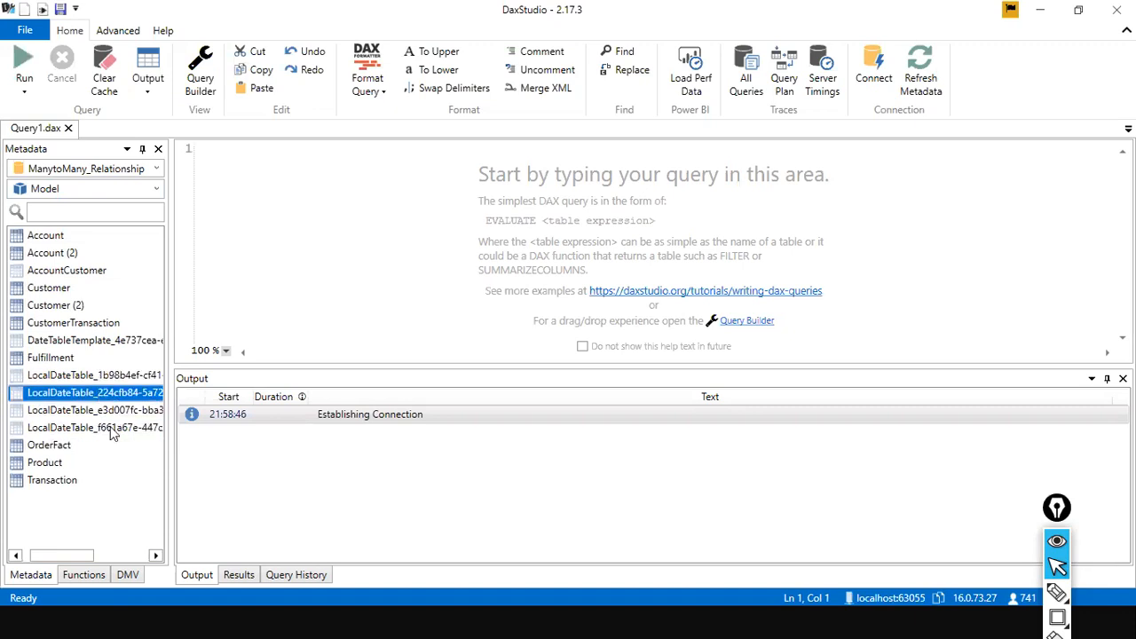
pyautogui.click(114, 433)
pyautogui.click(103, 340)
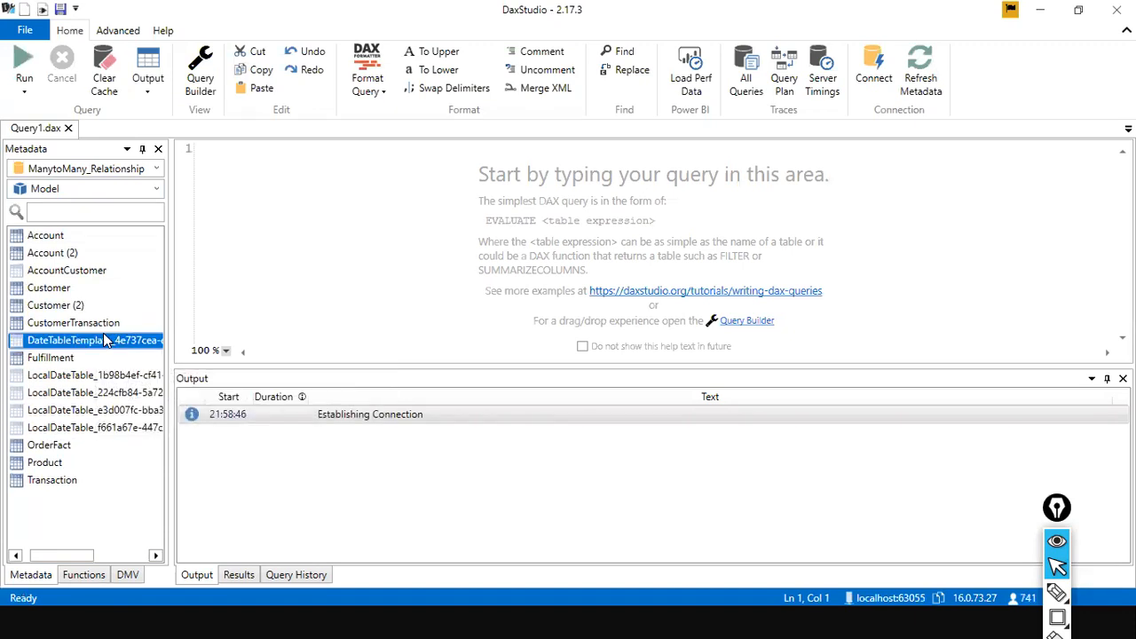
pyautogui.click(127, 376)
pyautogui.click(132, 393)
pyautogui.click(136, 410)
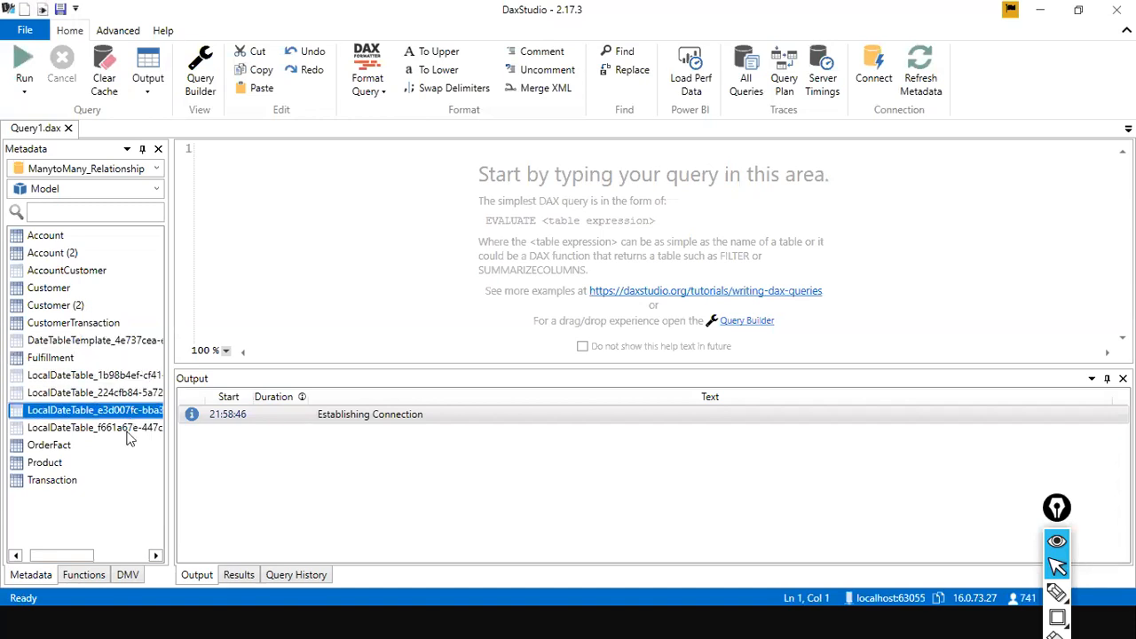
pyautogui.click(129, 428)
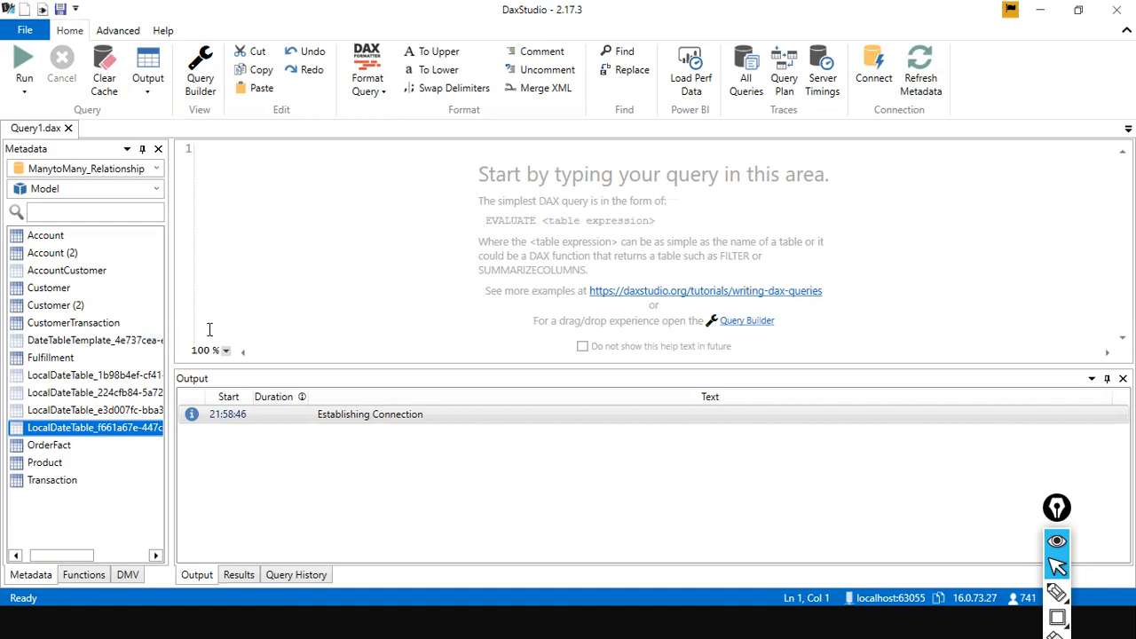
# Step: Preview the data of the DateTableTemplate table
pyautogui.click(130, 346)
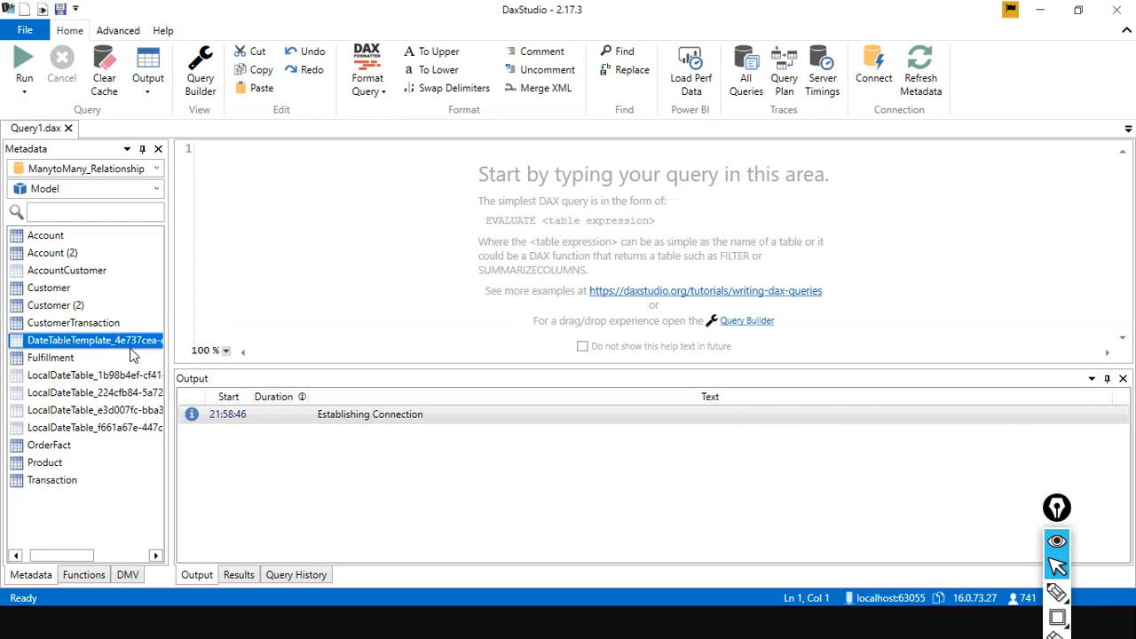
pyautogui.rightClick(130, 350)
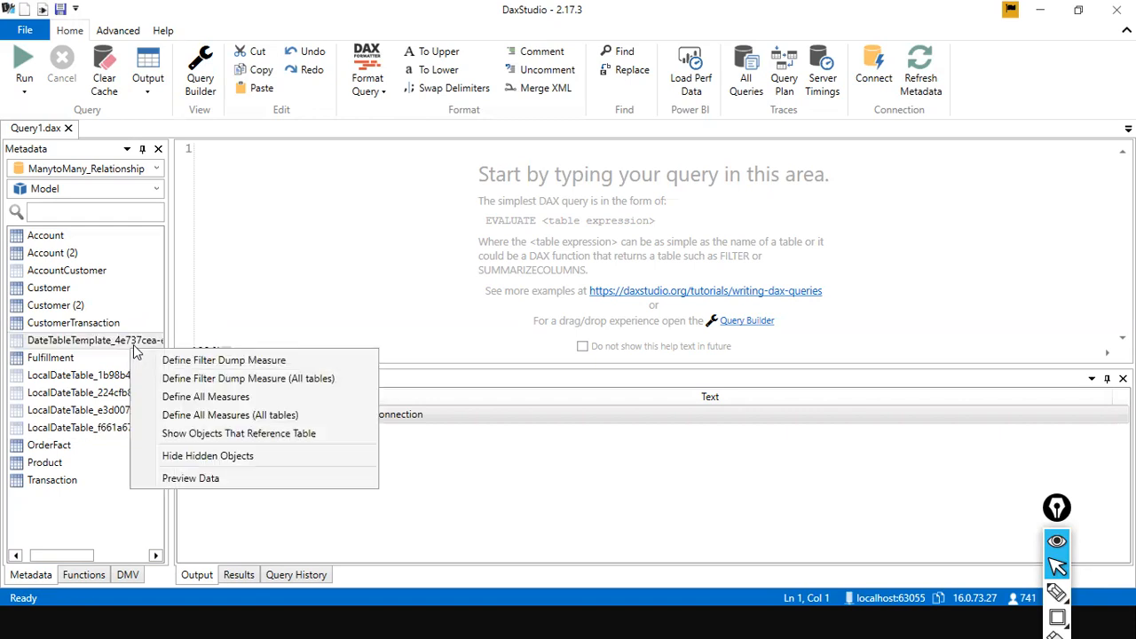
pyautogui.click(273, 480)
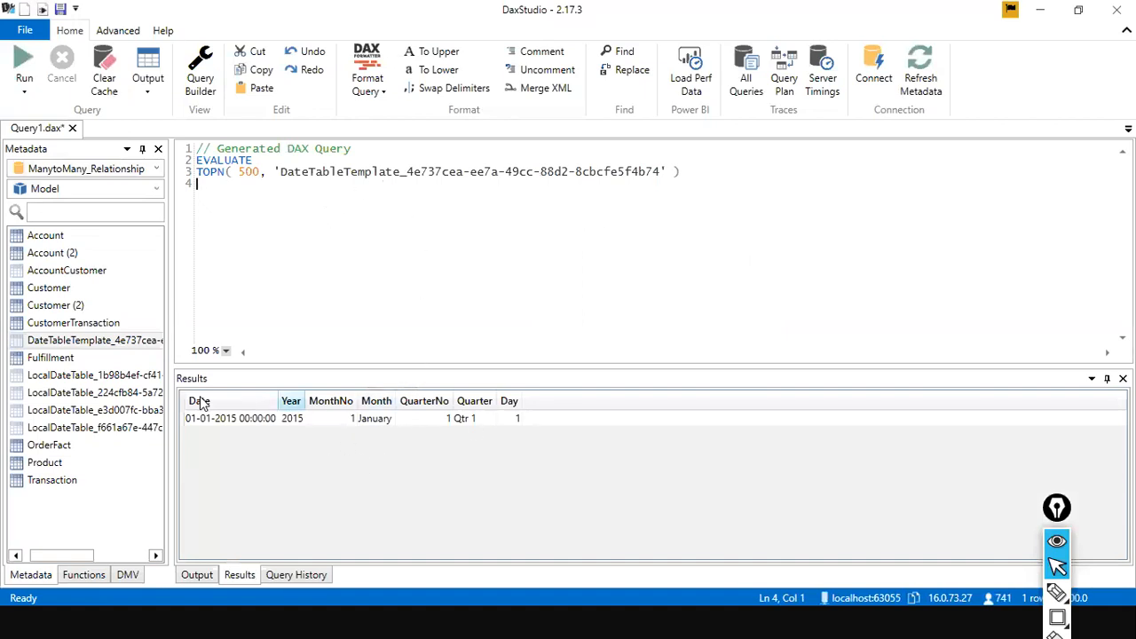
# Step: Preview the data of the LocalDateTable_1b98b4ef table and scroll through its rows
pyautogui.rightClick(121, 376)
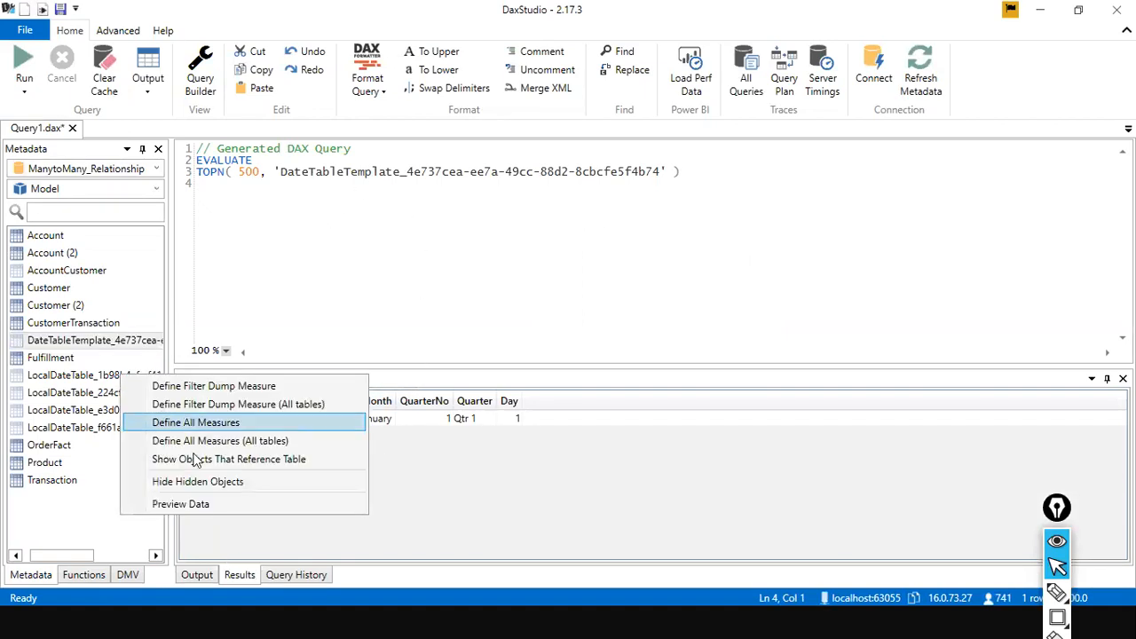
pyautogui.click(86, 377)
pyautogui.rightClick(86, 380)
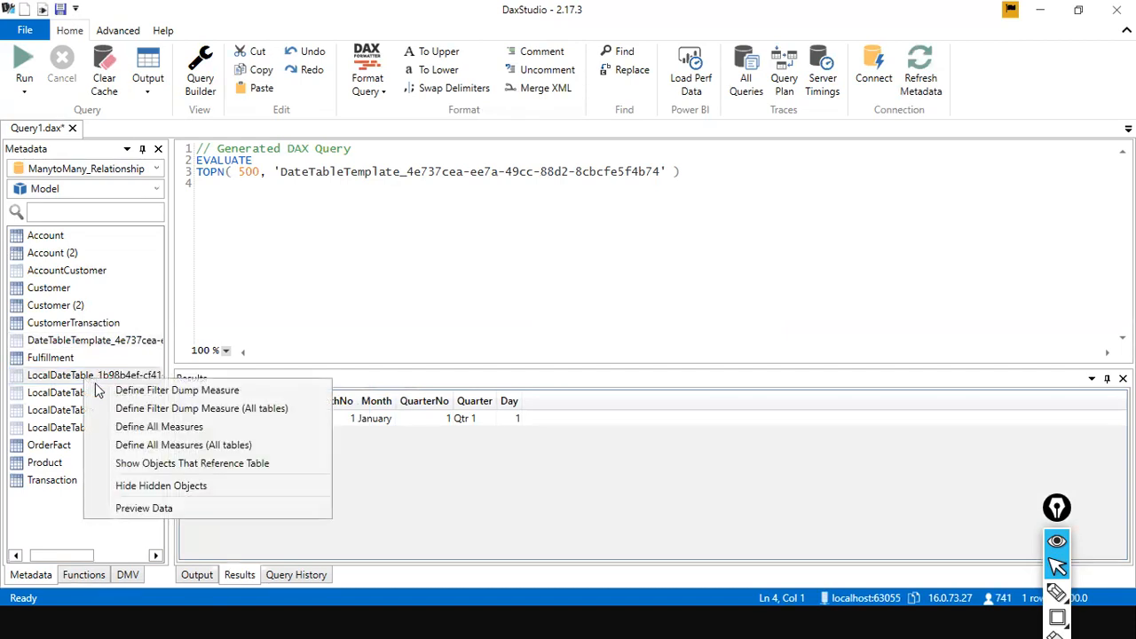
pyautogui.click(161, 508)
pyautogui.scroll(-8, 520, 461)
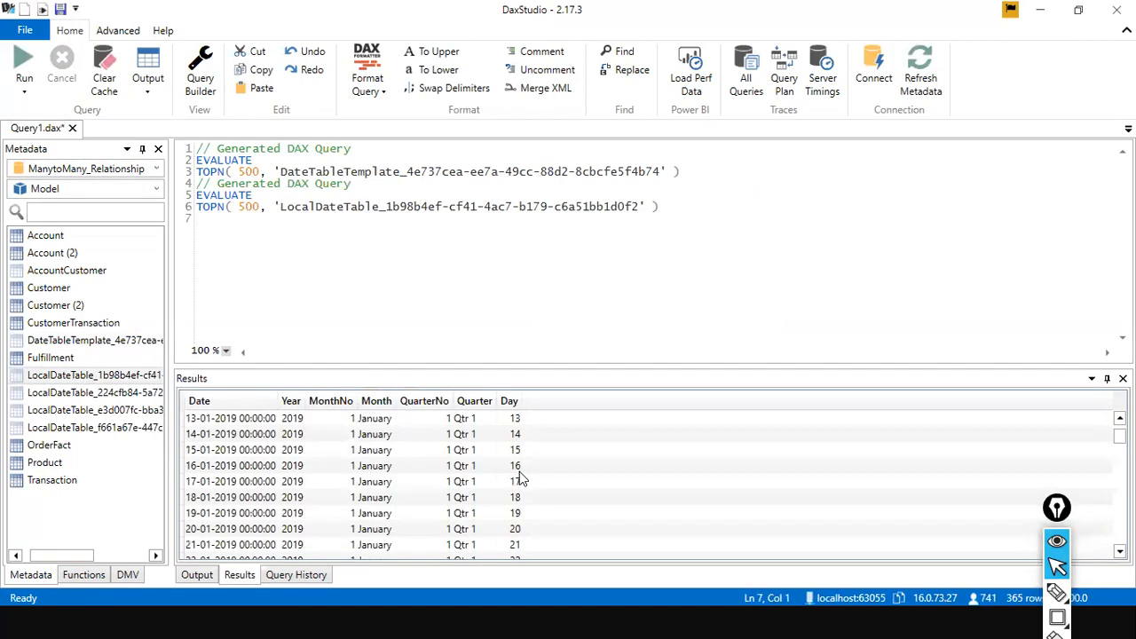
# Step: Preview the data of the LocalDateTable_224cfb84 table and scroll through its rows
pyautogui.click(140, 393)
pyautogui.rightClick(140, 393)
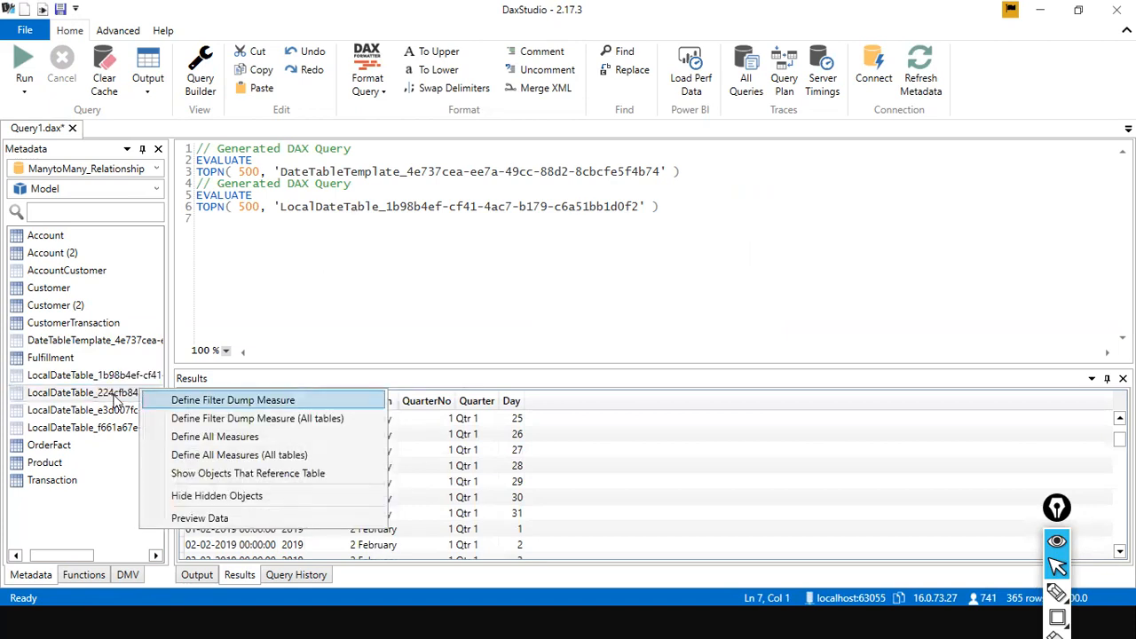
pyautogui.click(175, 516)
pyautogui.scroll(-5, 304, 525)
pyautogui.scroll(1, 304, 525)
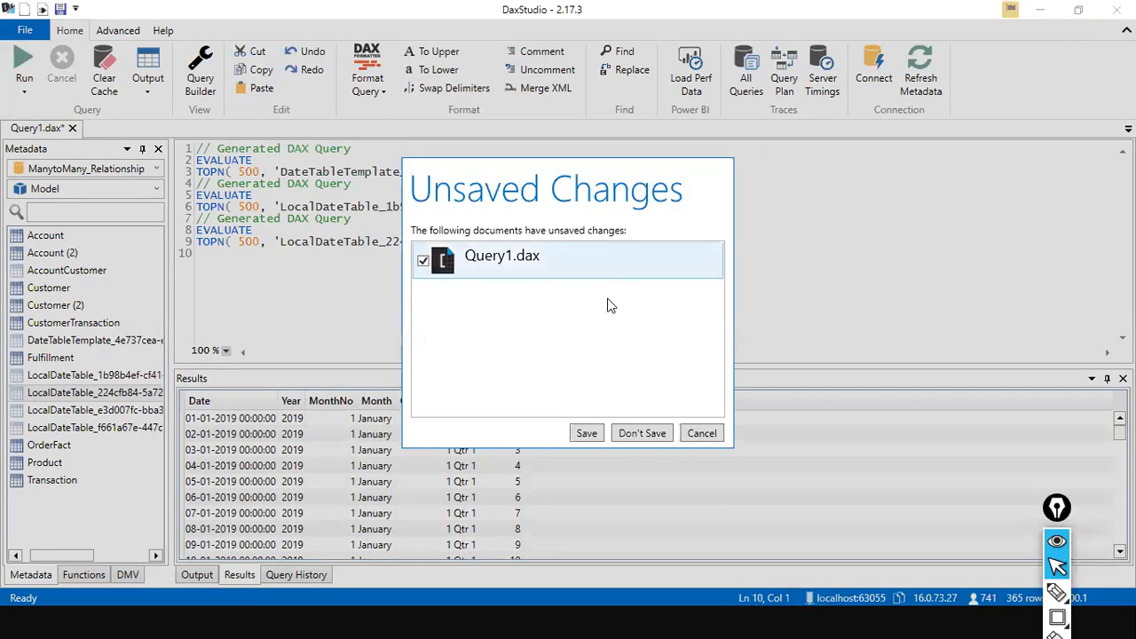
# Step: Close DAX Studio without saving the query and switch to the DataVisualization Part 2 report
pyautogui.click(640, 433)
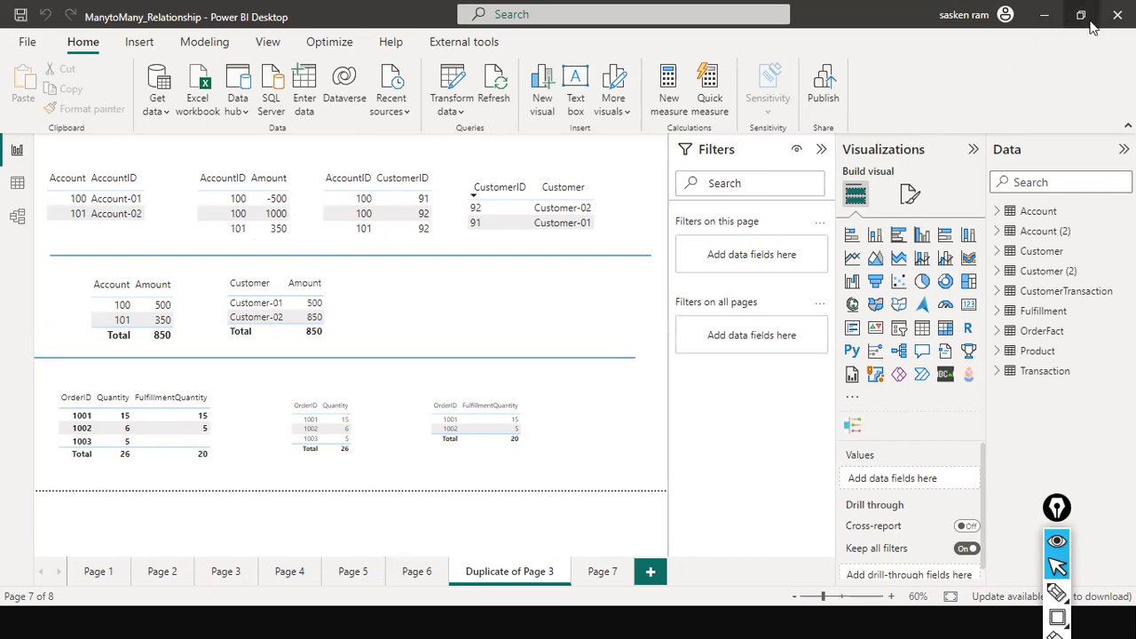
pyautogui.hotkey('alt', 'Tab')
pyautogui.hotkey('alt', 'Tab')
pyautogui.hotkey('alt', 'Tab')
pyautogui.hotkey('alt', 'Tab')
pyautogui.hotkey('alt', 'Tab')
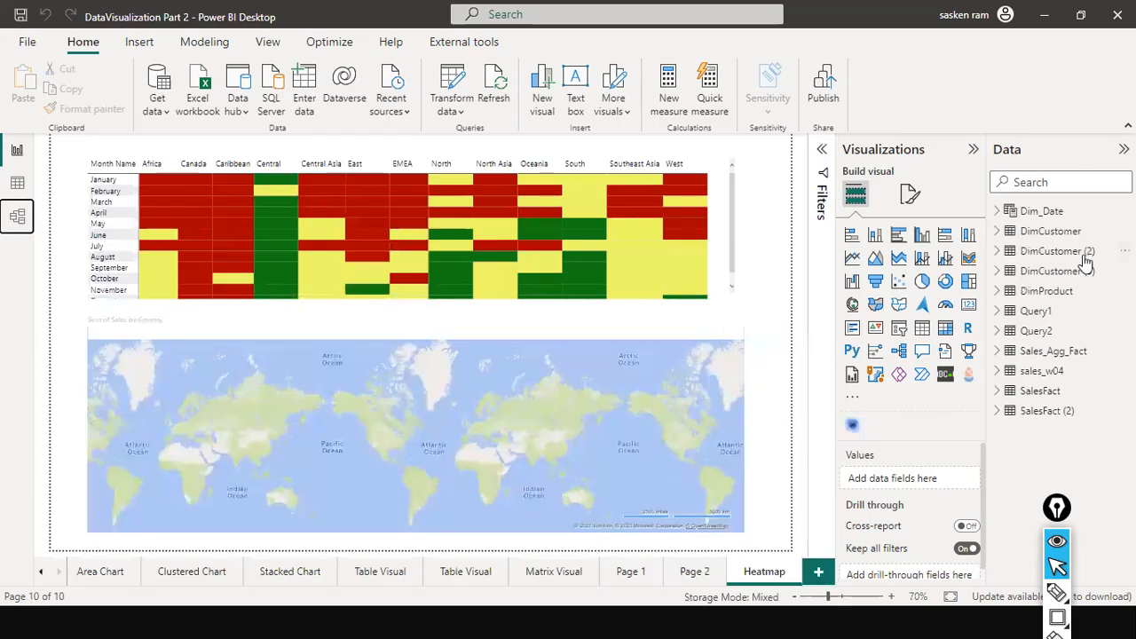
# Step: Open the Dim_Date table in Data view
pyautogui.click(29, 191)
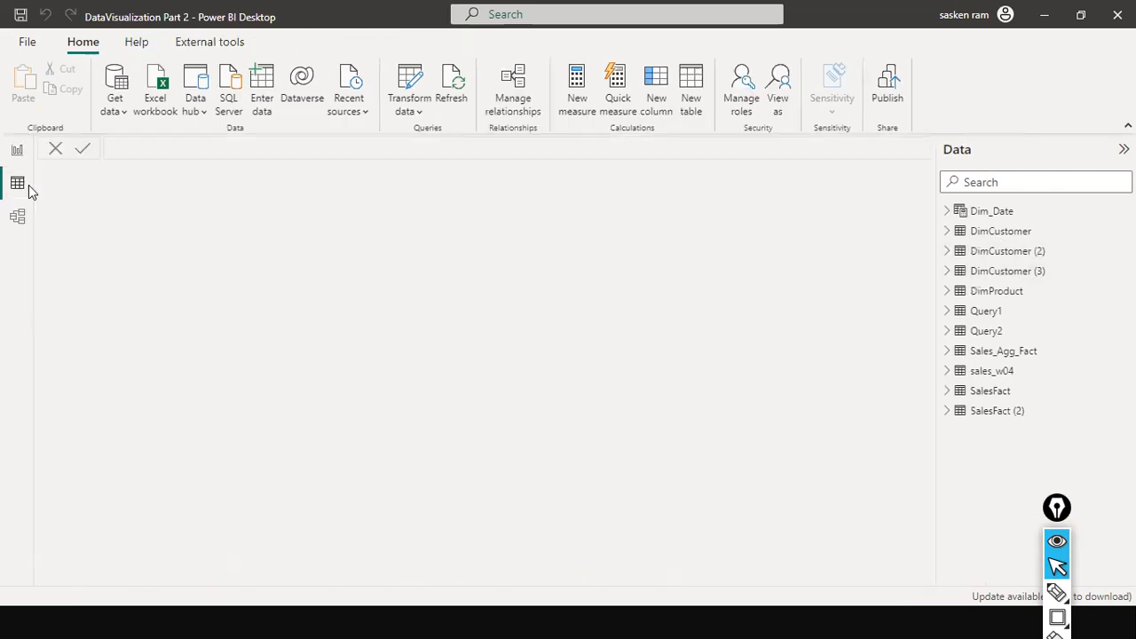
pyautogui.click(1001, 231)
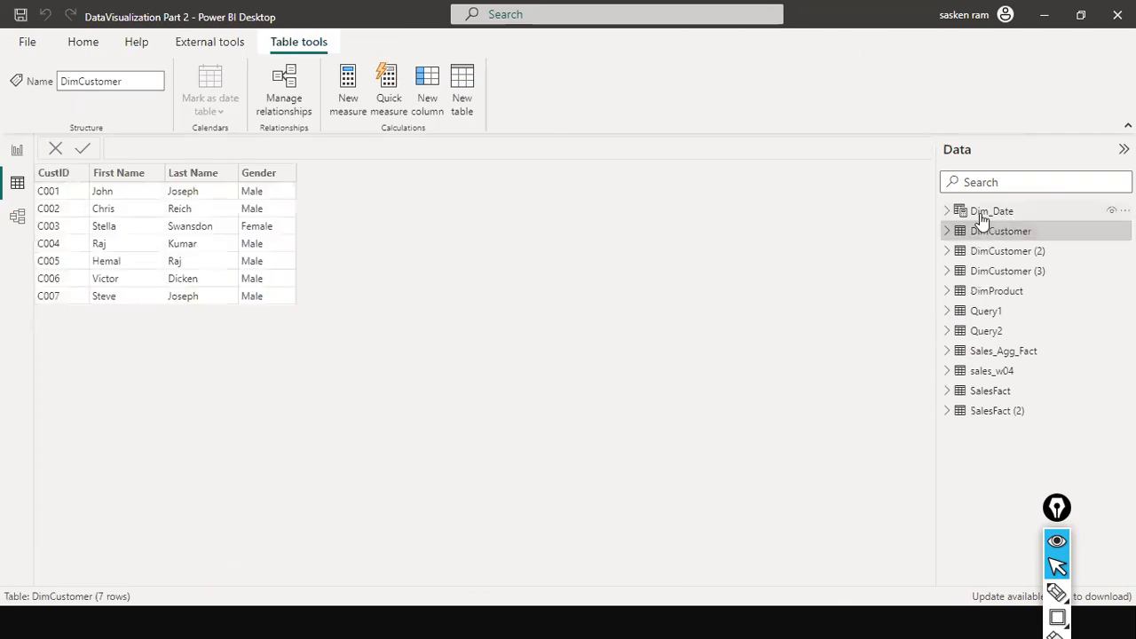
pyautogui.click(983, 213)
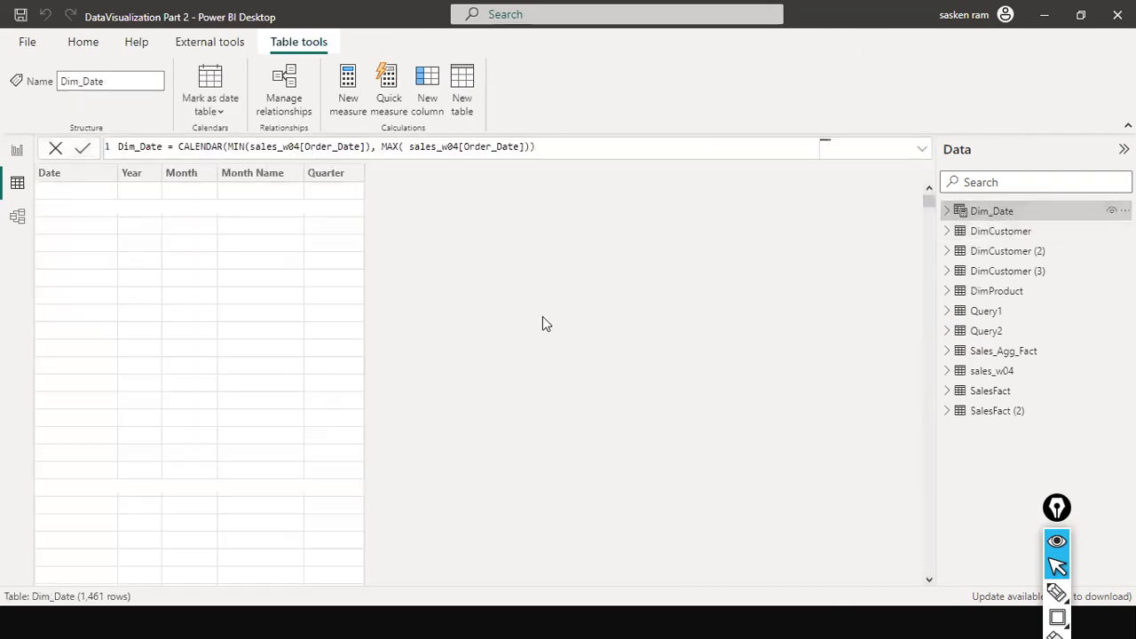
# Step: Examine the CALENDAR formula that defines the Dim_Date table from the sales_w04 Order_Date range
pyautogui.doubleClick(200, 147)
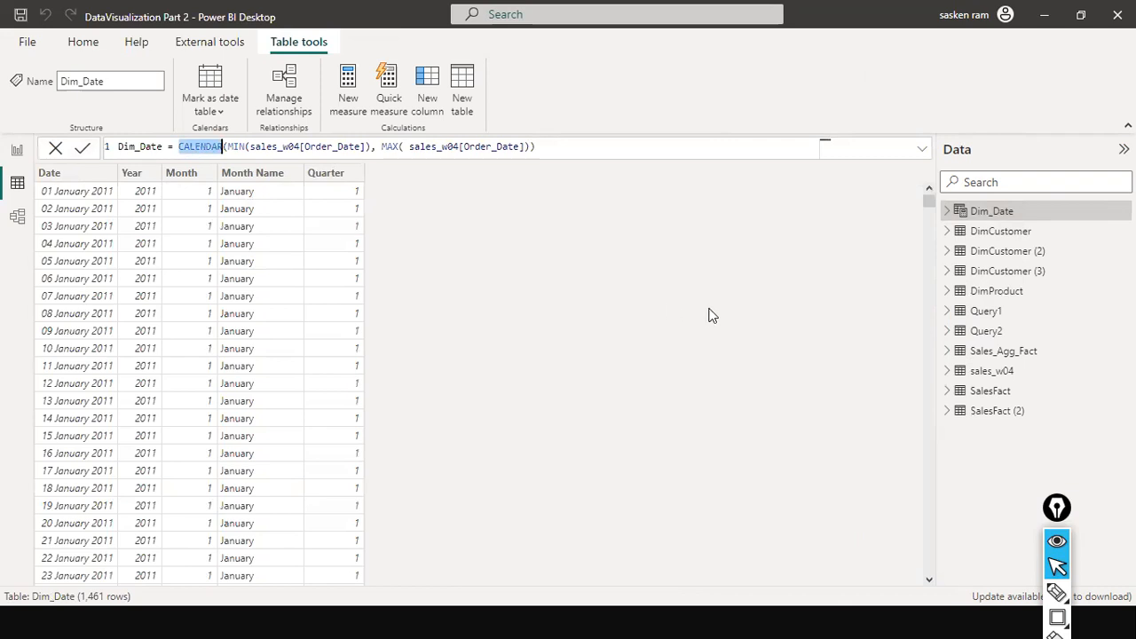
pyautogui.doubleClick(257, 148)
pyautogui.click(331, 146)
pyautogui.doubleClick(331, 146)
pyautogui.doubleClick(427, 148)
pyautogui.click(321, 148)
pyautogui.click(480, 148)
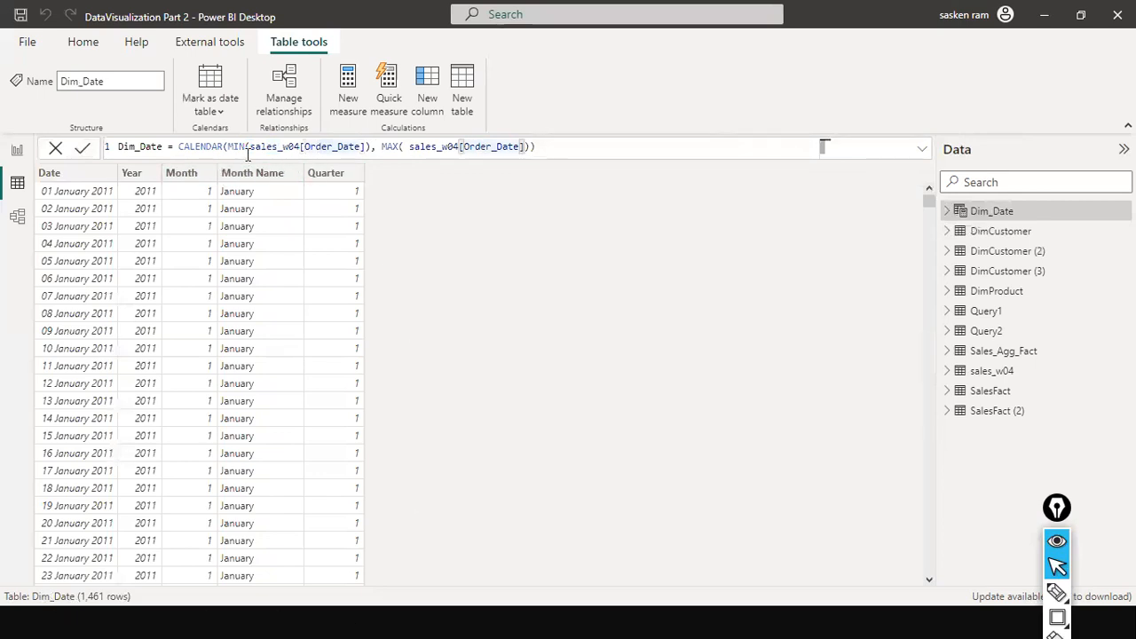
pyautogui.doubleClick(273, 146)
pyautogui.click(228, 146)
pyautogui.doubleClick(235, 146)
pyautogui.doubleClick(326, 146)
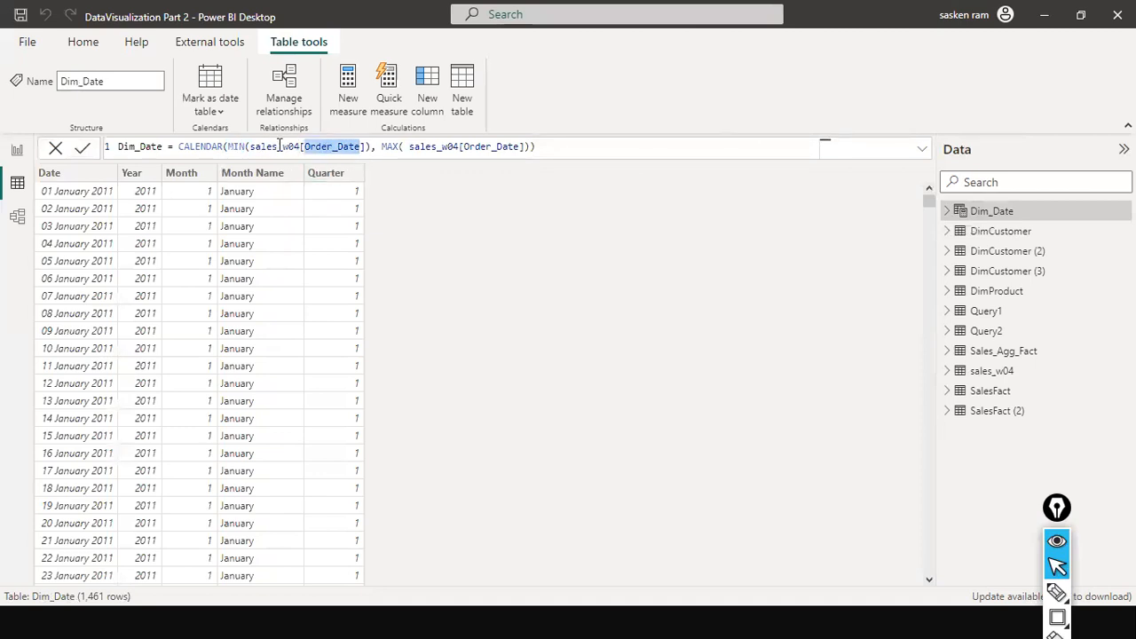
pyautogui.doubleClick(275, 146)
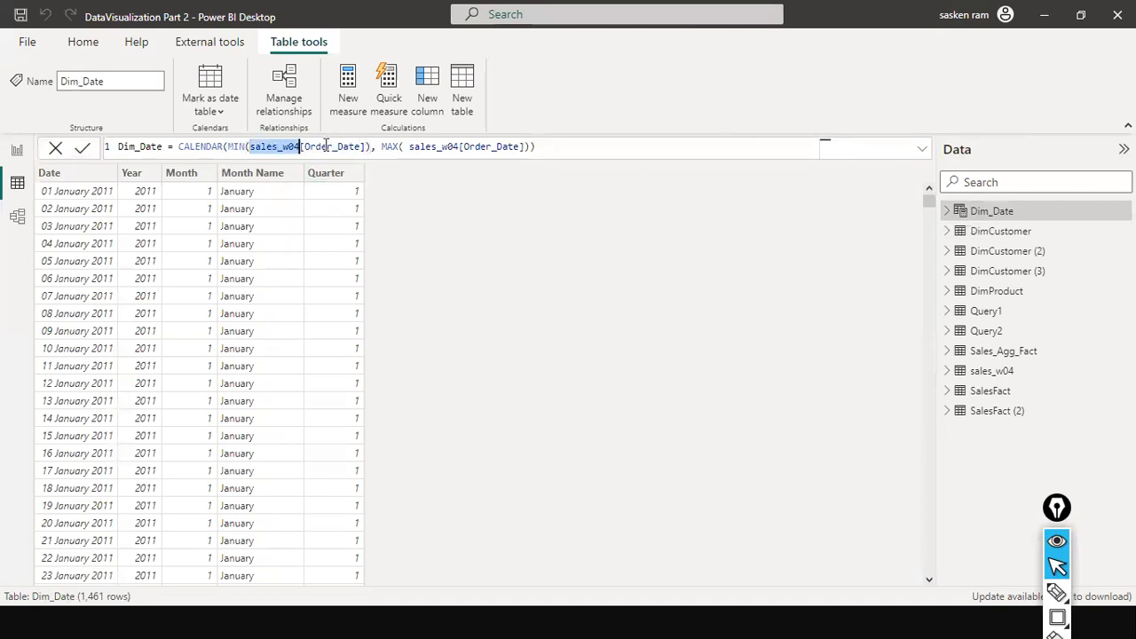
pyautogui.doubleClick(325, 146)
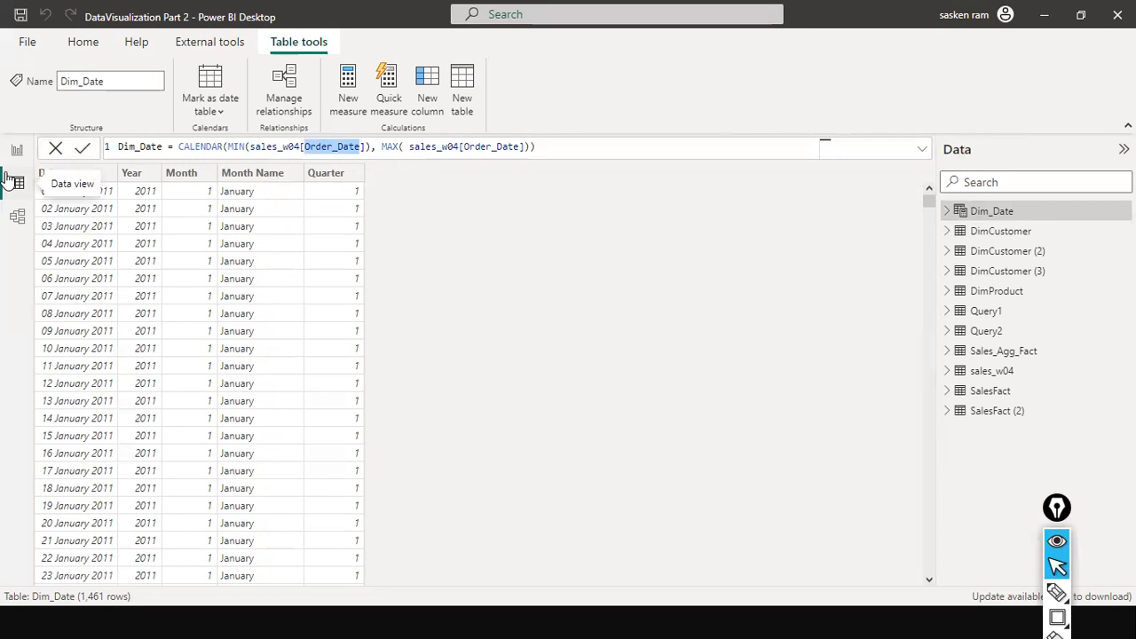
pyautogui.doubleClick(477, 146)
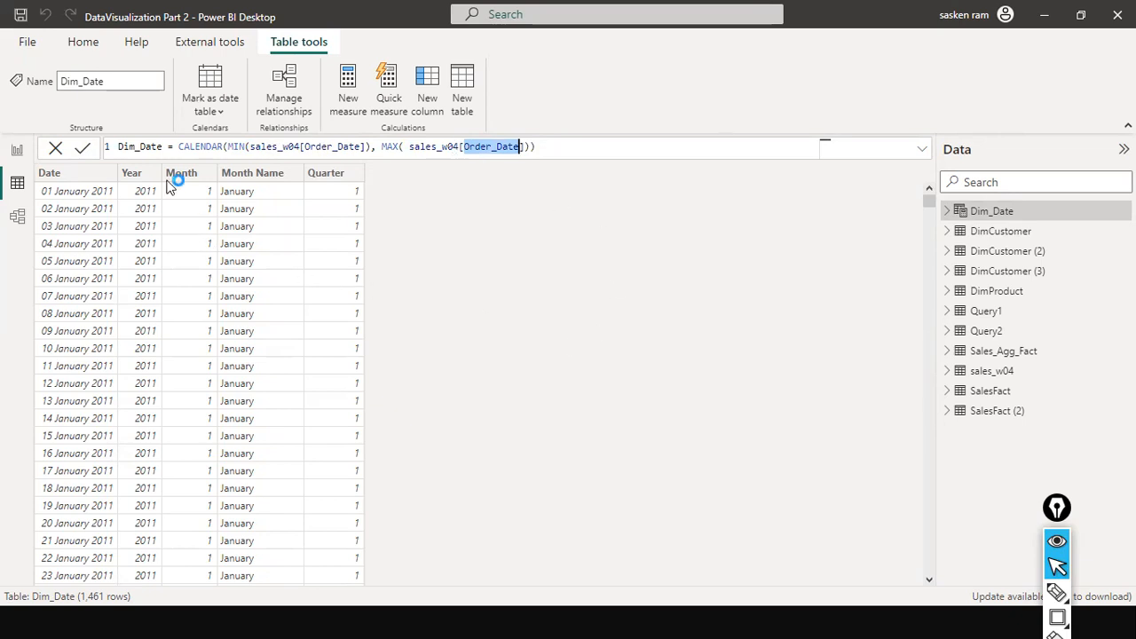
pyautogui.scroll(-1, 182, 360)
pyautogui.scroll(1, 223, 294)
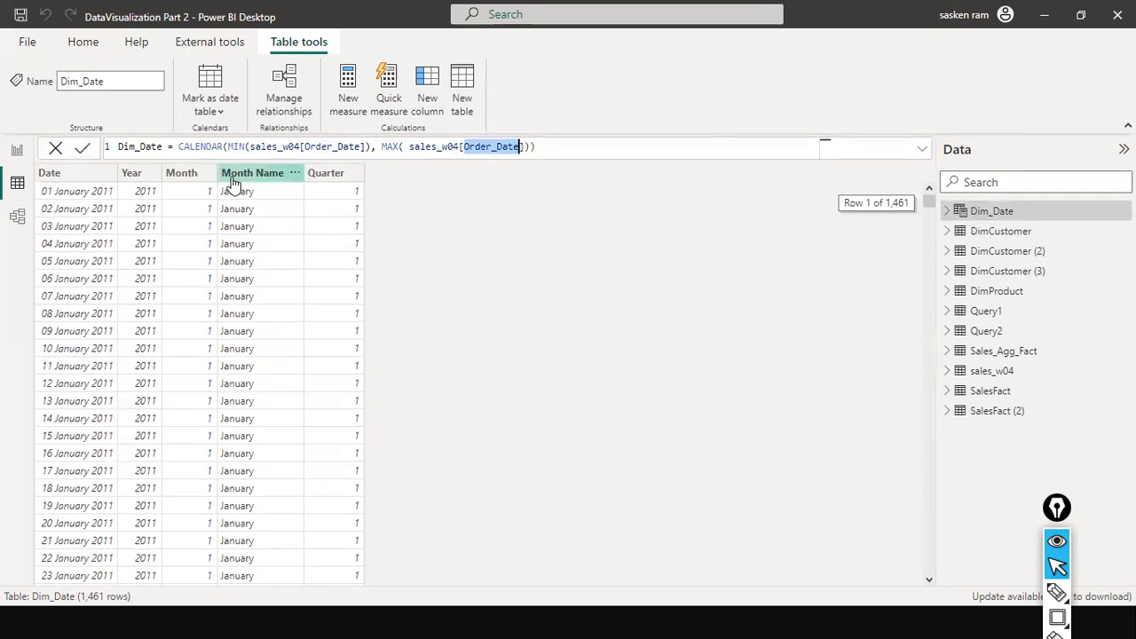
pyautogui.moveTo(189, 147); pyautogui.dragTo(591, 168)
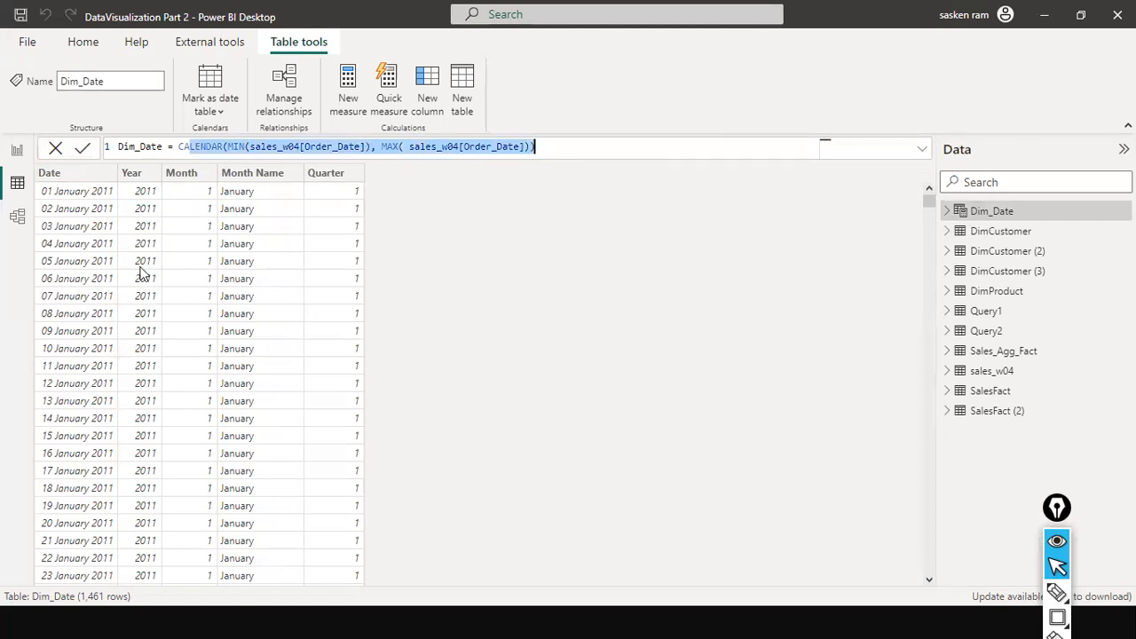
# Step: Inspect the formulas of the Dim_Date columns Date, Year, Month, Month Name and Quarter
pyautogui.click(50, 178)
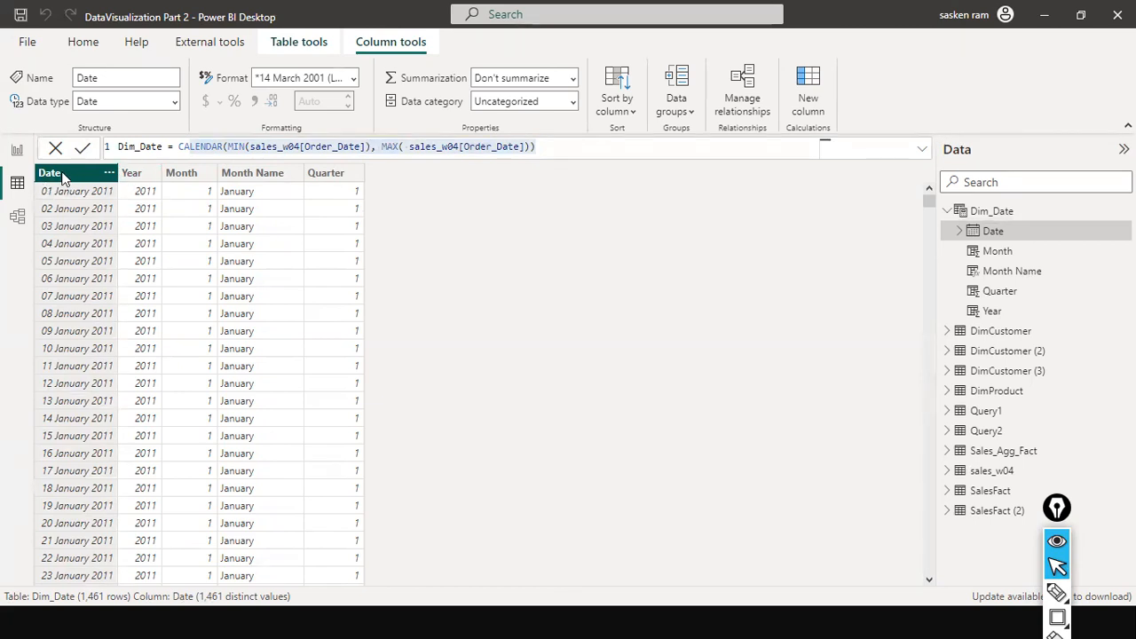
pyautogui.click(131, 176)
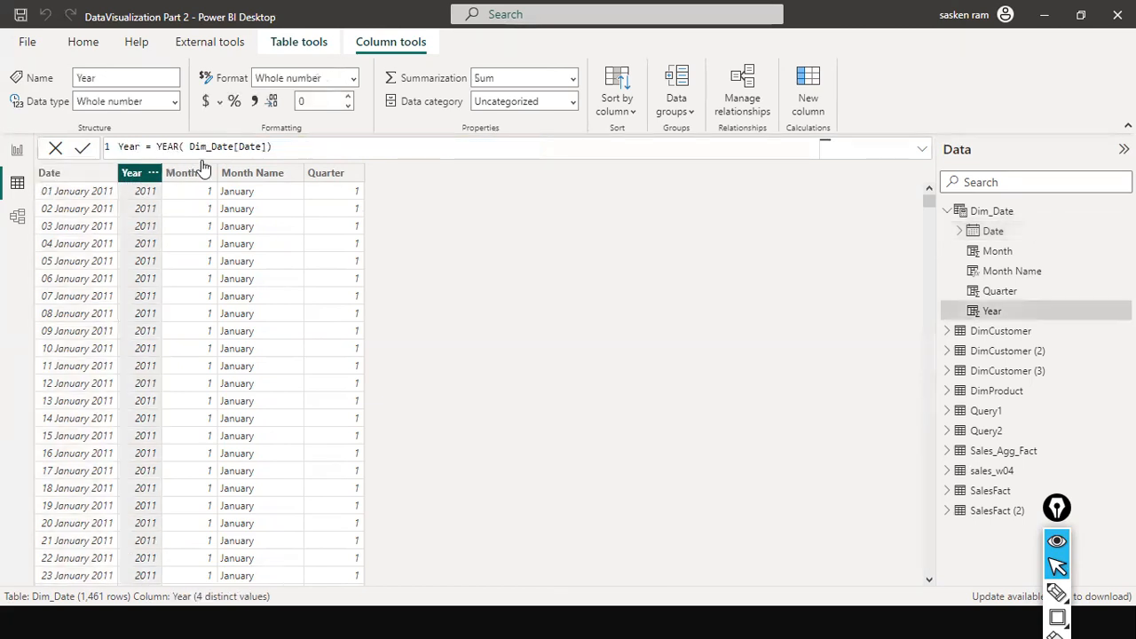
pyautogui.doubleClick(165, 145)
pyautogui.moveTo(216, 149); pyautogui.dragTo(271, 156)
pyautogui.click(208, 148)
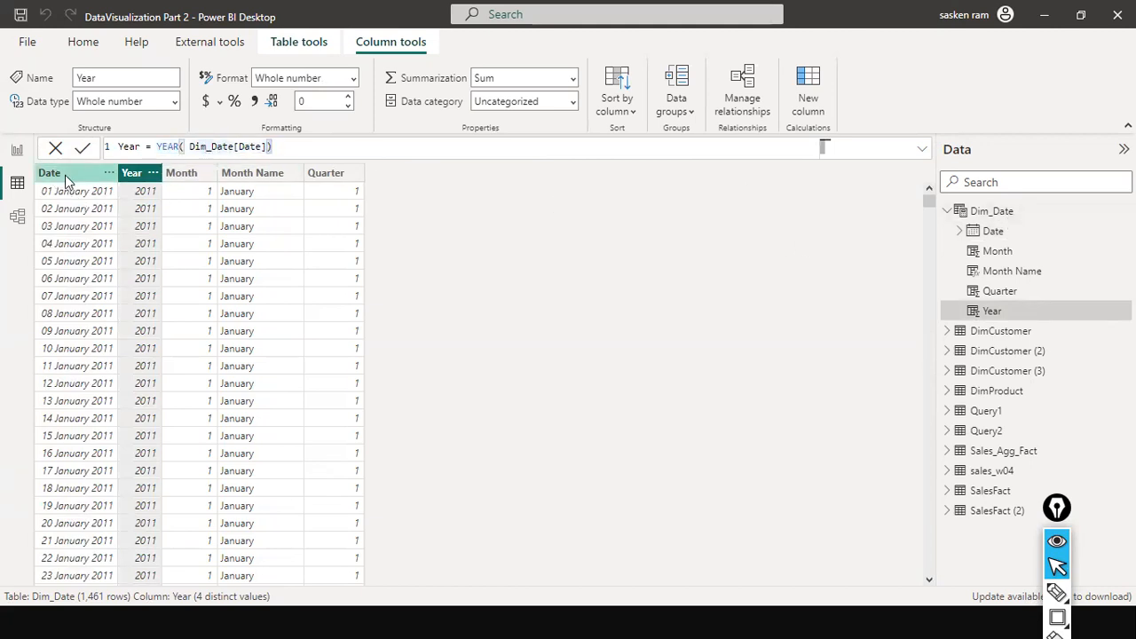
pyautogui.click(189, 176)
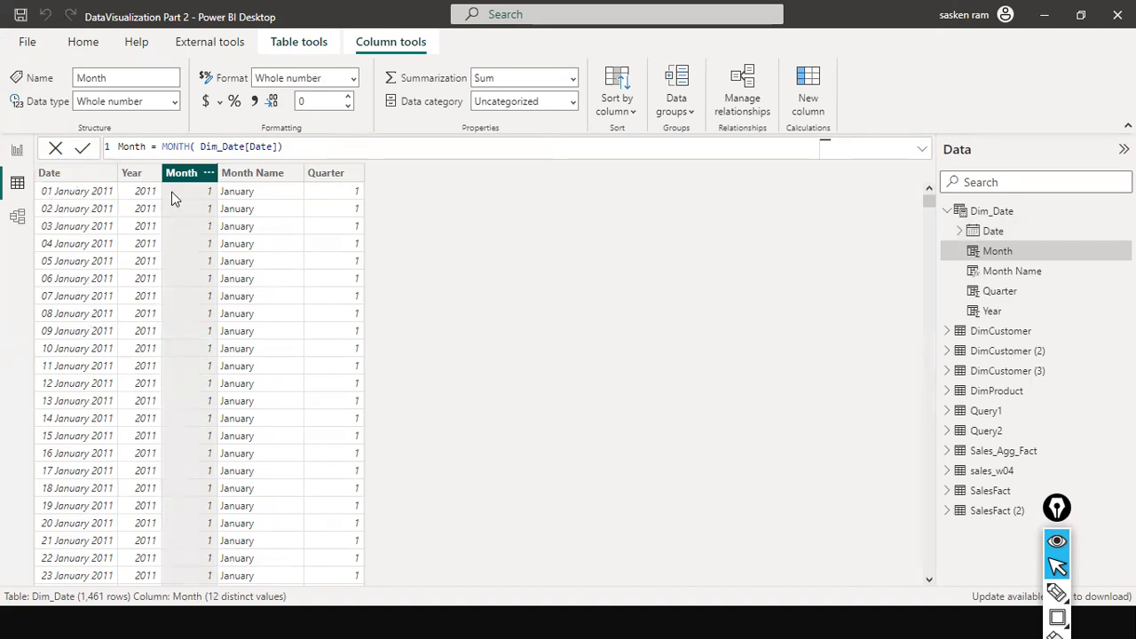
pyautogui.scroll(-8, 65, 375)
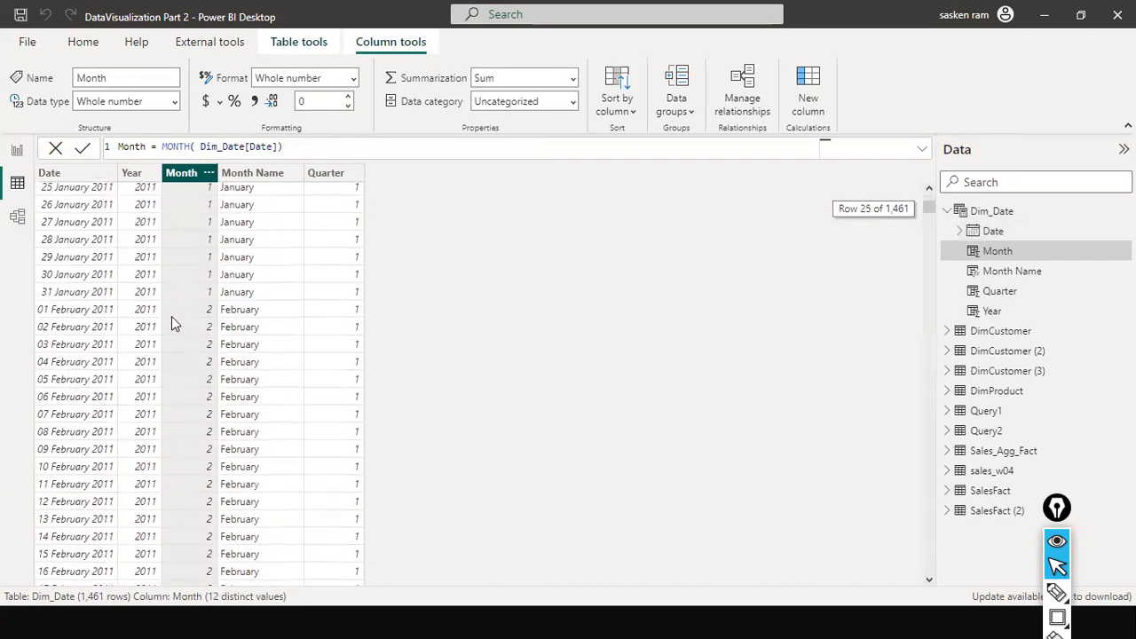
pyautogui.scroll(8, 192, 234)
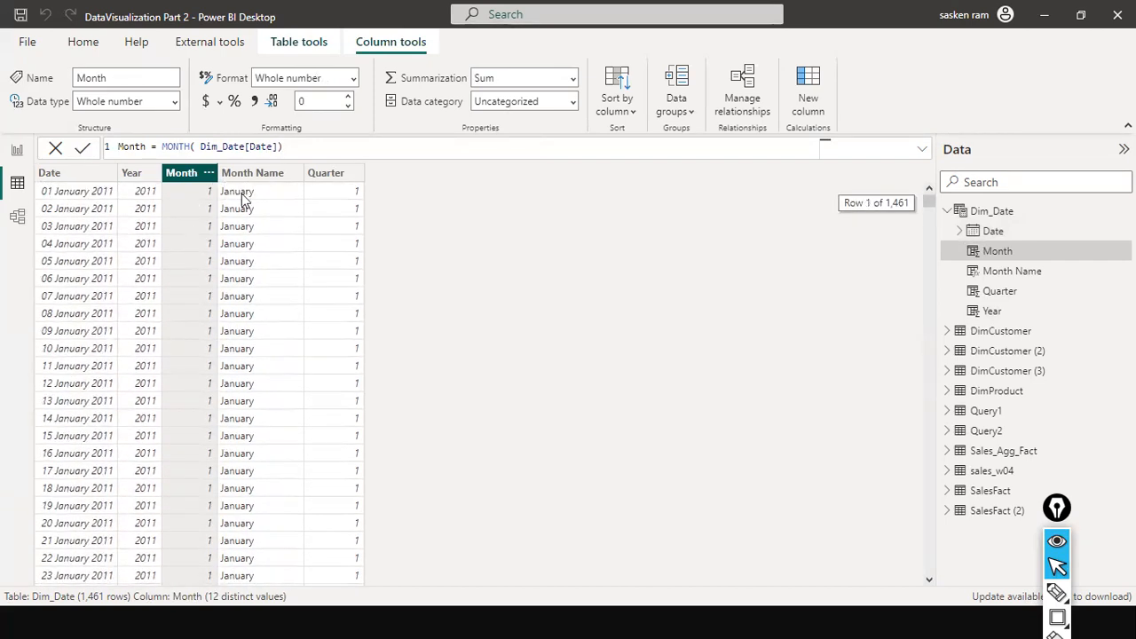
pyautogui.click(259, 173)
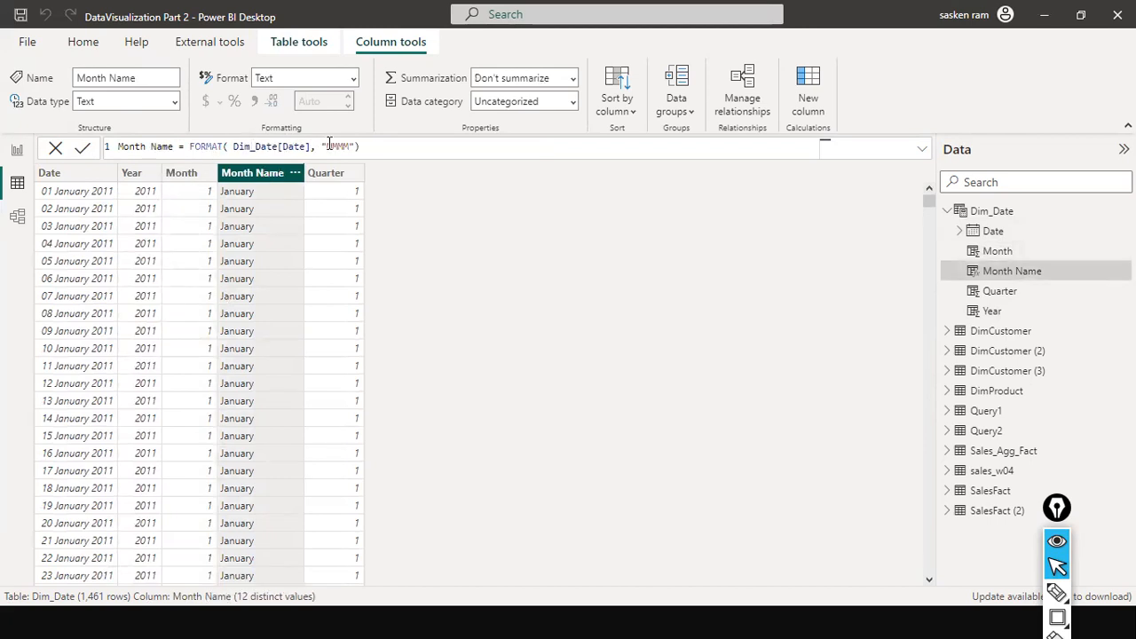
pyautogui.doubleClick(273, 147)
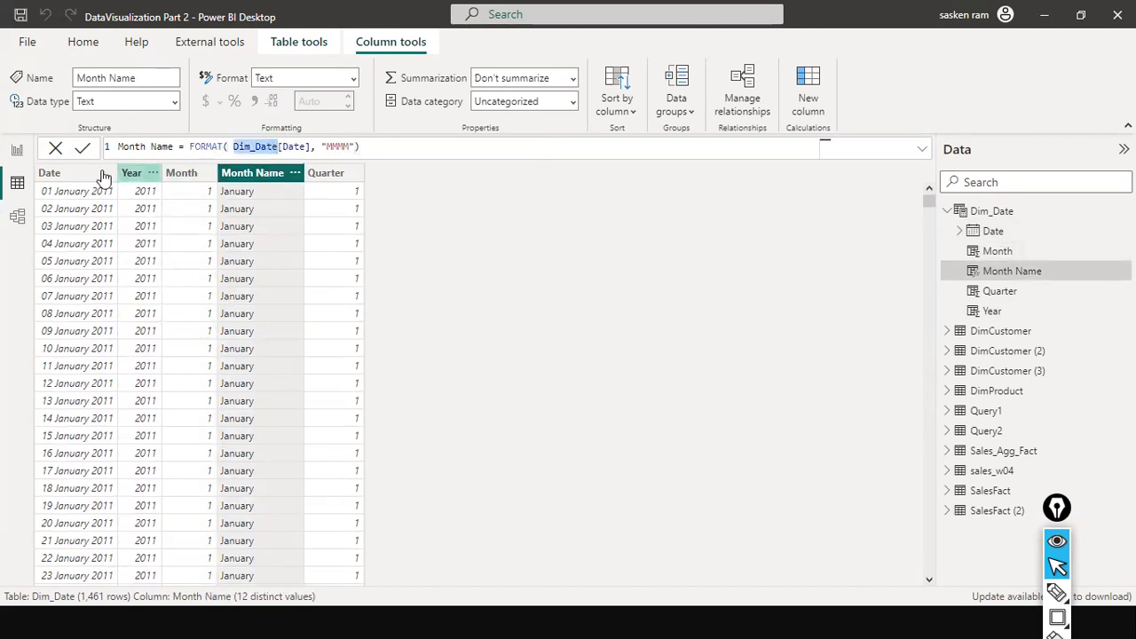
pyautogui.doubleClick(338, 146)
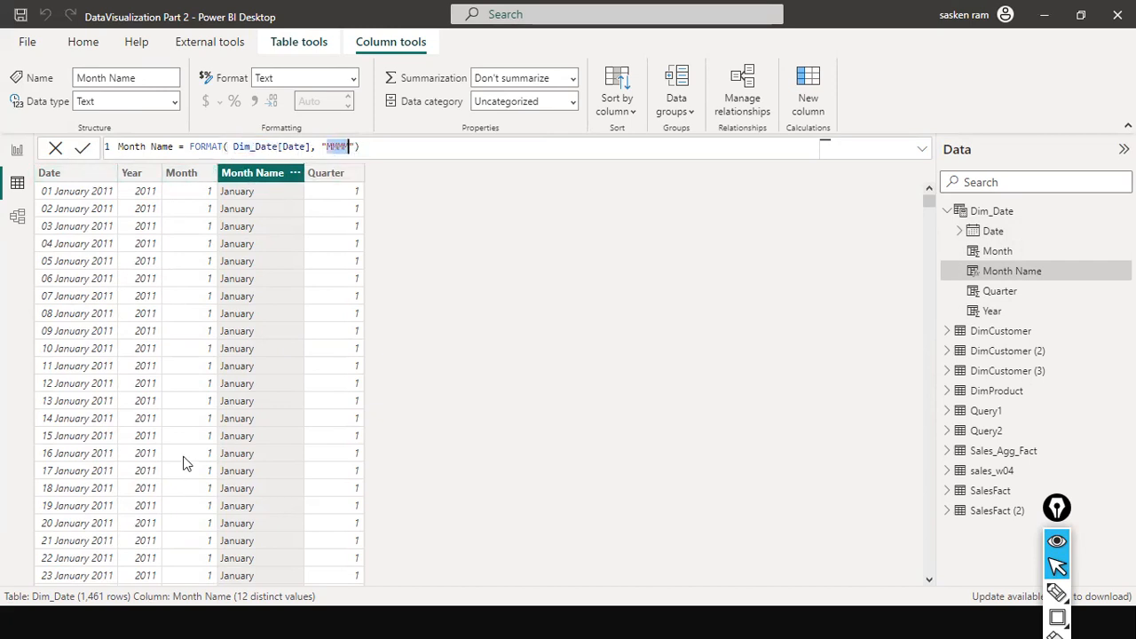
pyautogui.click(326, 173)
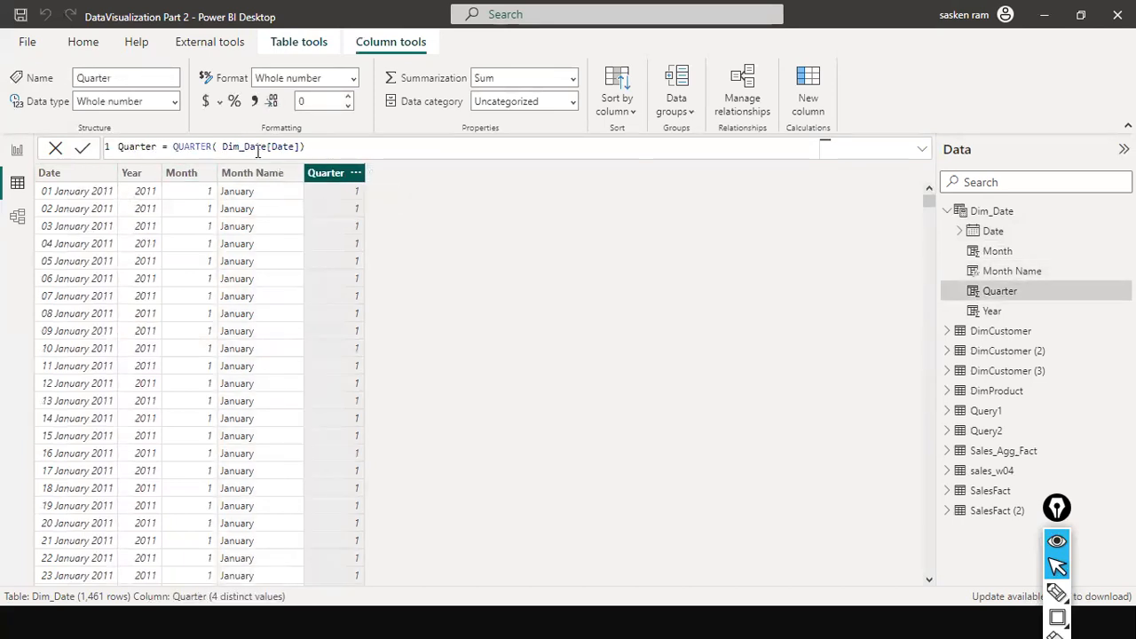
pyautogui.hotkey('ctrl', 'shift', 'a')
pyautogui.moveTo(80, 171); pyautogui.dragTo(258, 145)
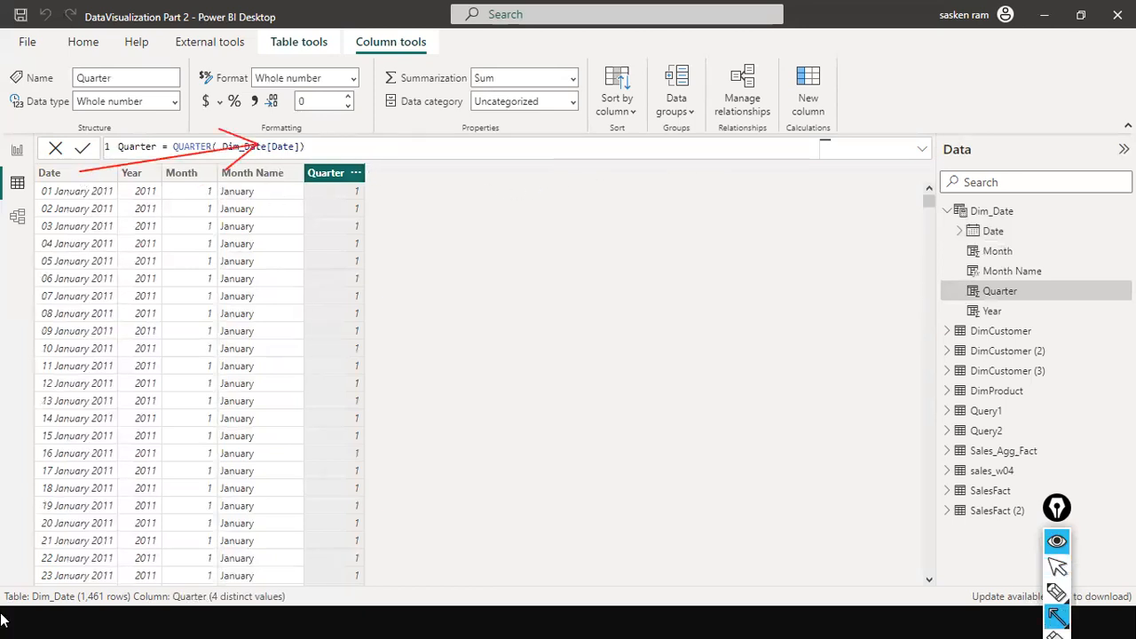
pyautogui.hotkey('ctrl', 'shift', '7')
pyautogui.hotkey('ctrl', 'shift', '2')
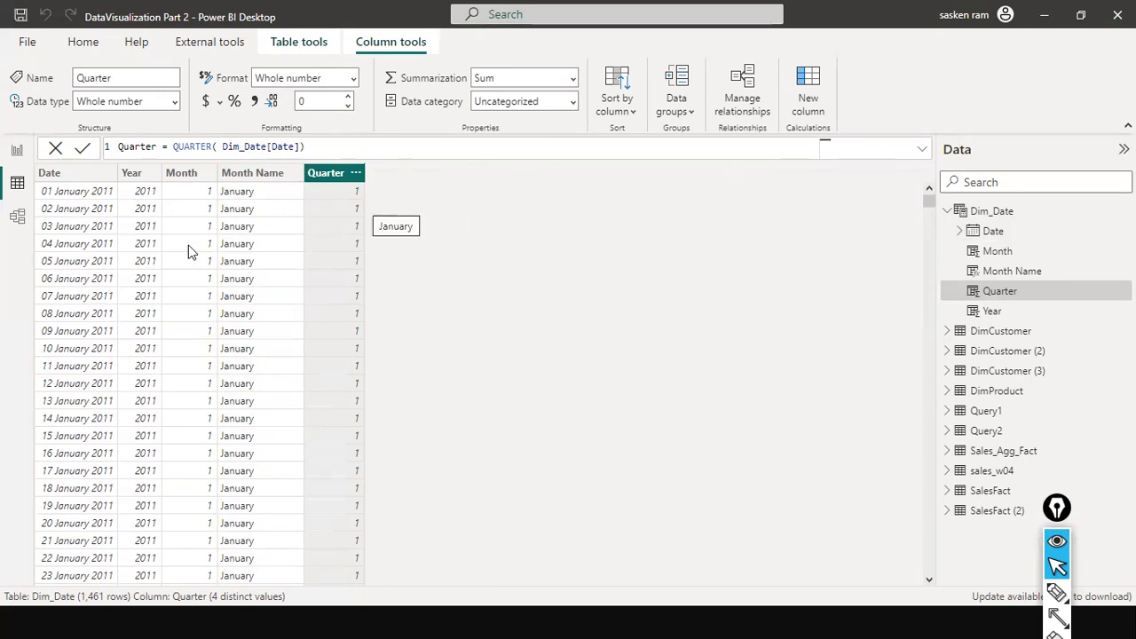
# Step: Reselect the Dim_Date table and return to Report view
pyautogui.click(1004, 213)
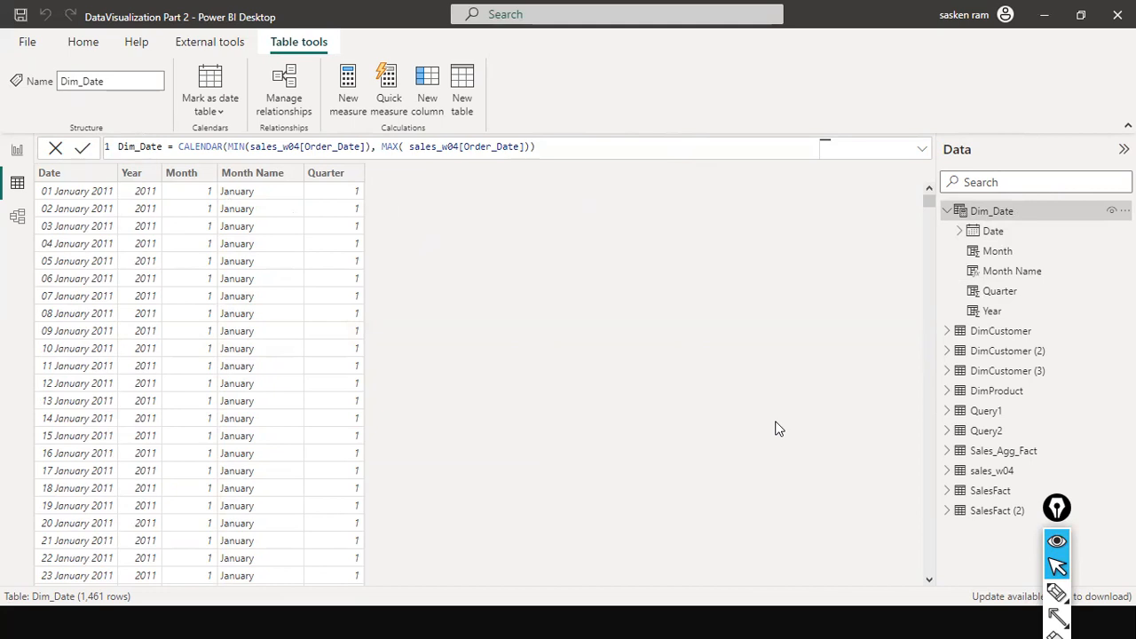
pyautogui.click(17, 150)
pyautogui.moveTo(539, 284)
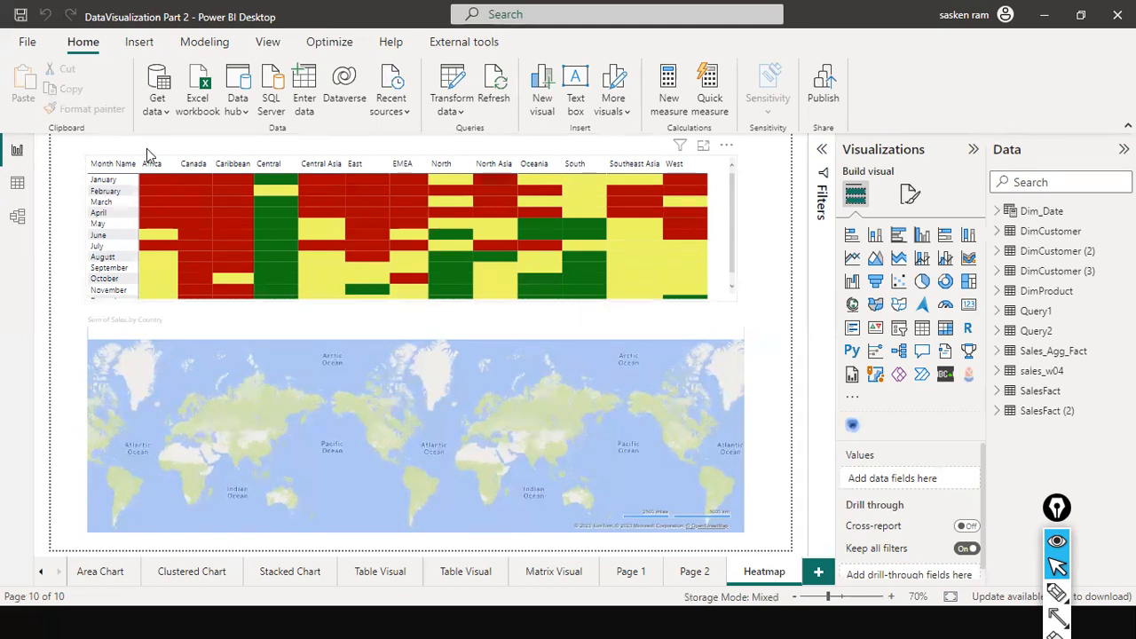
# Step: Switch to the ManytoMany_Relationship report and browse its Model view
pyautogui.hotkey('alt', 'Tab')
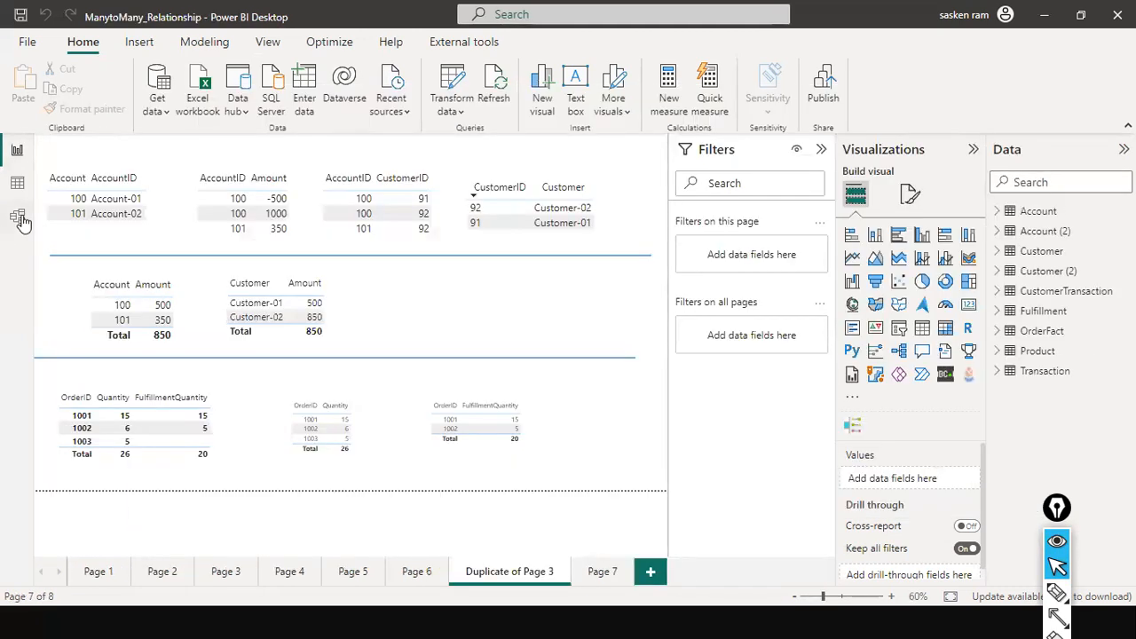
pyautogui.click(19, 218)
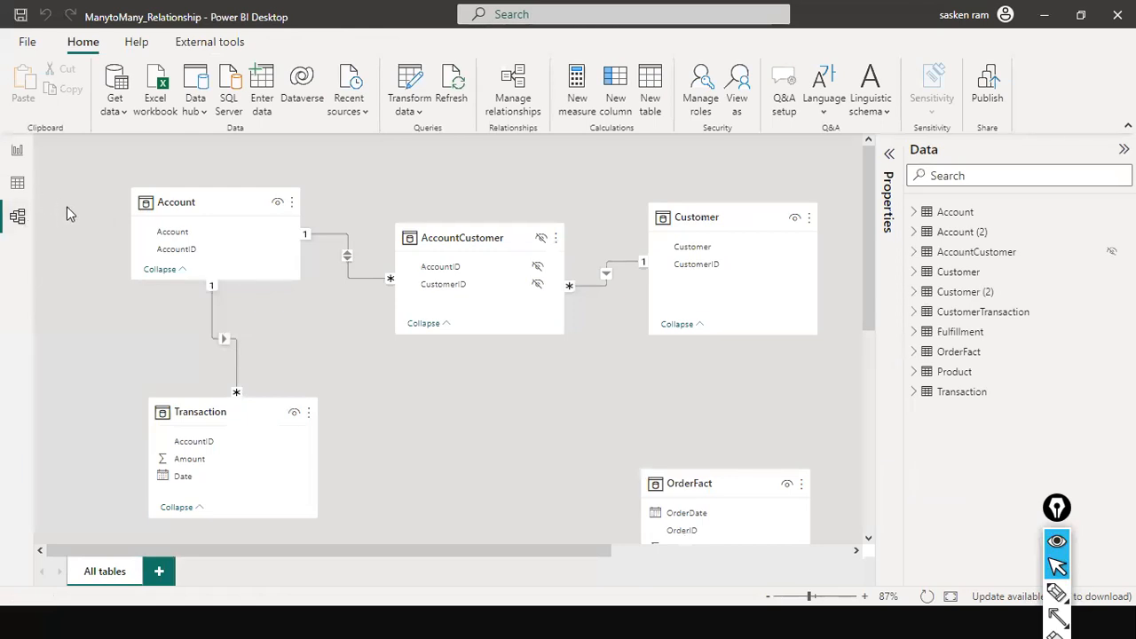
pyautogui.moveTo(556, 545); pyautogui.dragTo(705, 549)
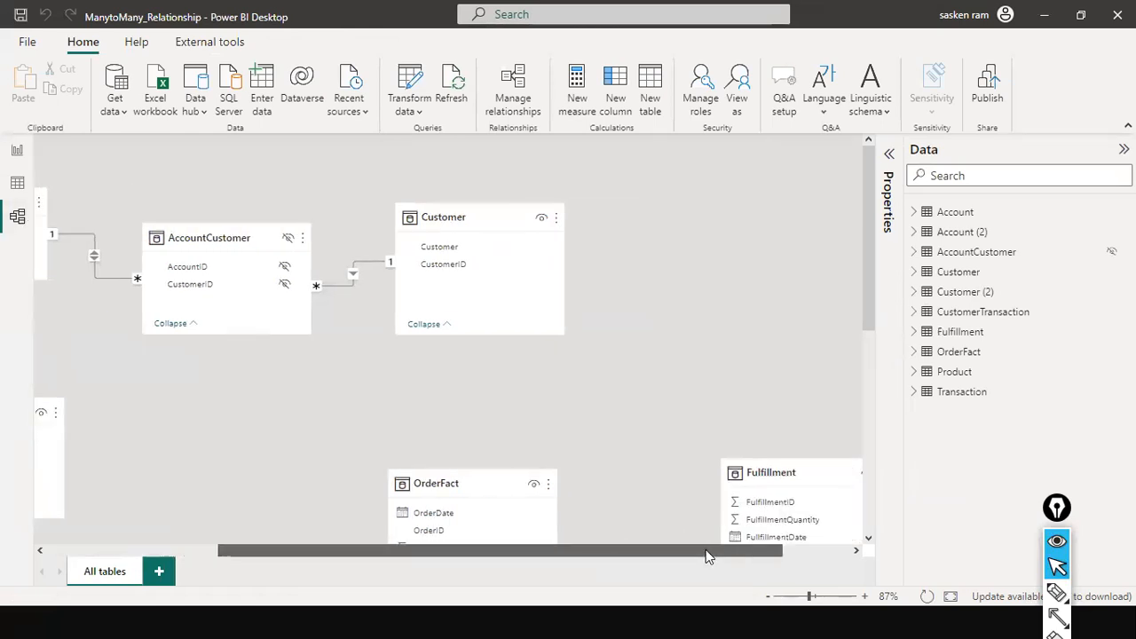
# Step: Switch back to DataVisualization Part 2, open Model view and select the Dim_Date table
pyautogui.hotkey('alt', 'Tab')
pyautogui.hotkey('alt', 'Tab')
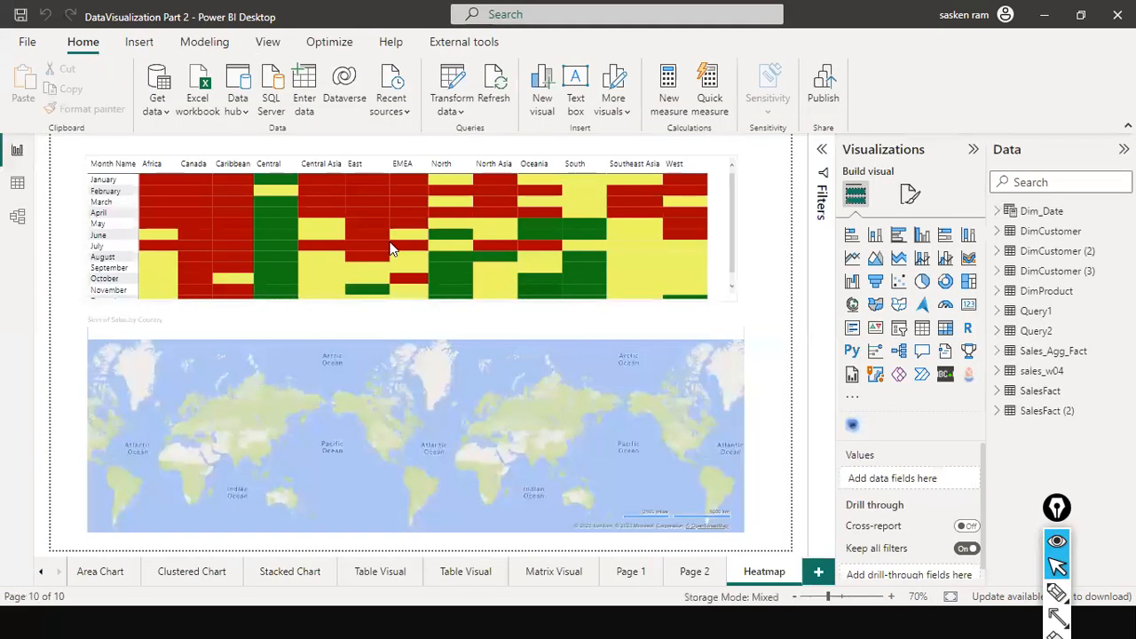
pyautogui.click(16, 218)
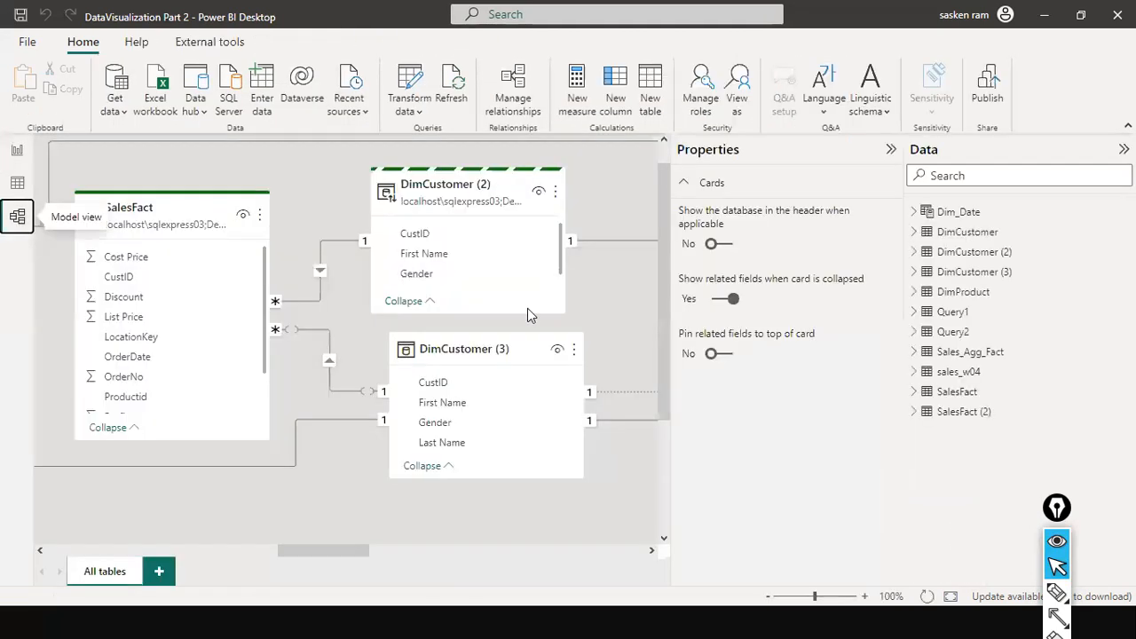
pyautogui.moveTo(325, 552); pyautogui.dragTo(754, 546)
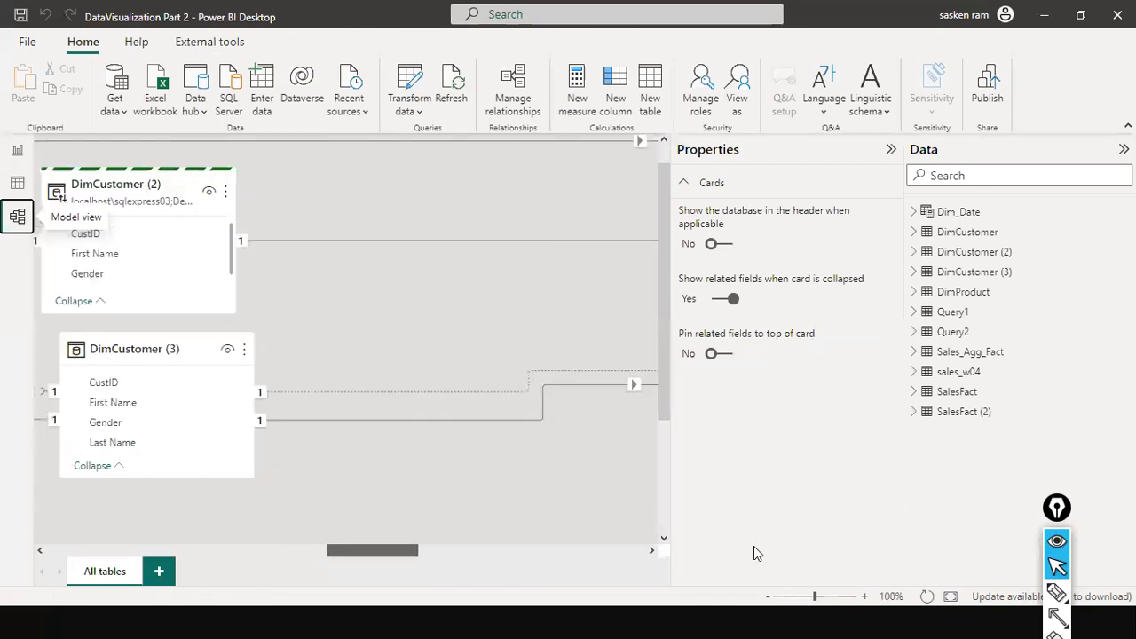
pyautogui.scroll(1, 439, 415)
pyautogui.moveTo(439, 553); pyautogui.dragTo(30, 553)
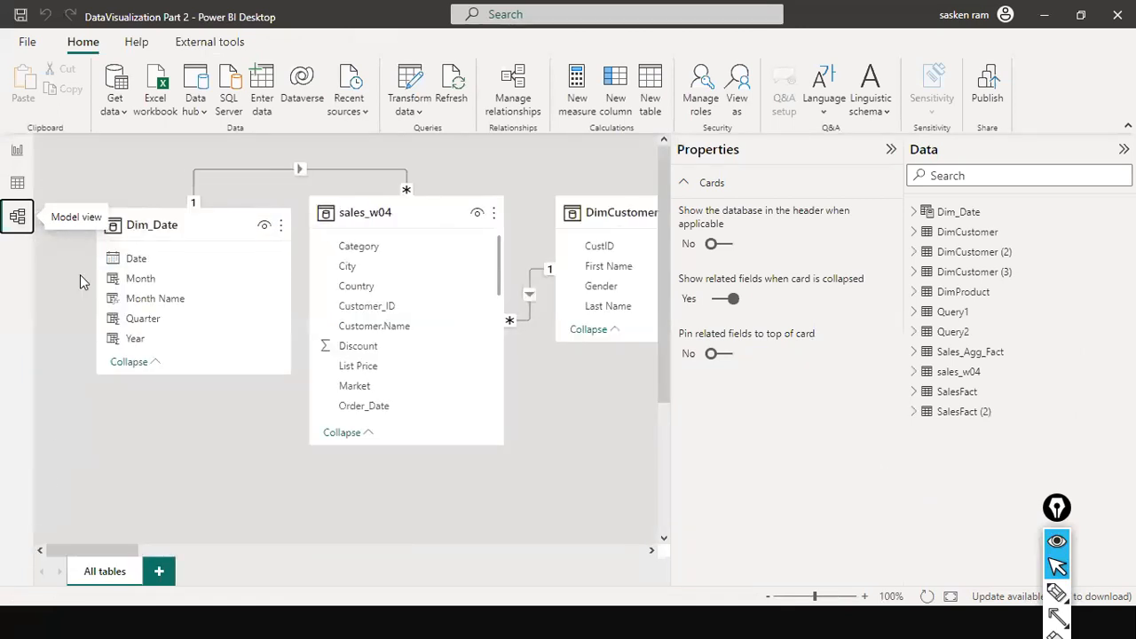
pyautogui.click(163, 228)
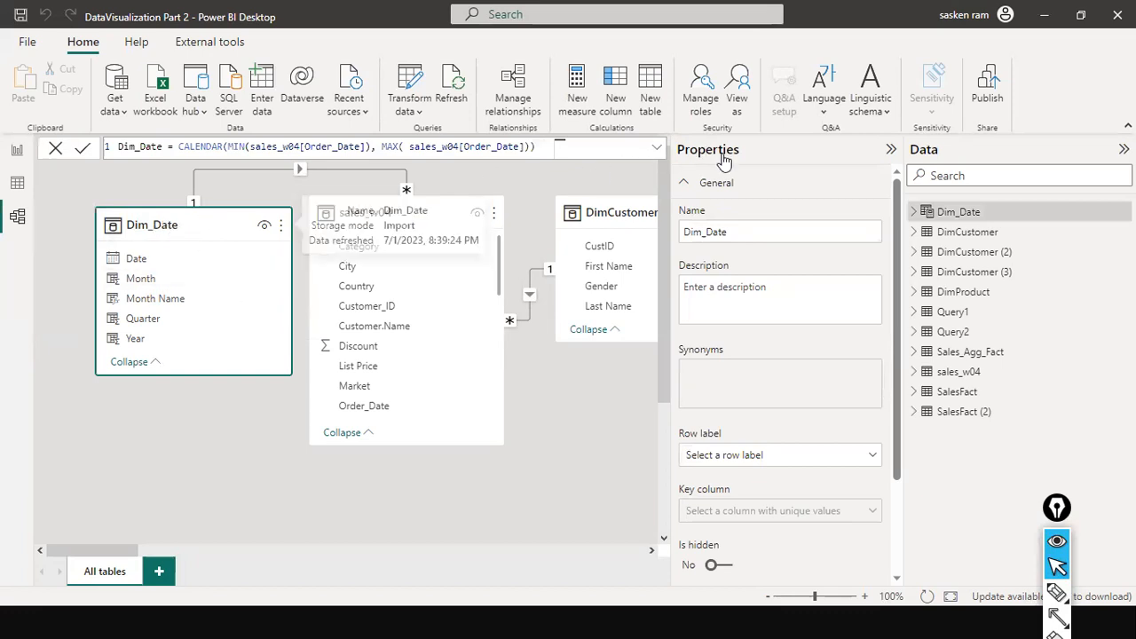
# Step: Examine the Dim_Date table's properties and its Mark as date table option in the table's options menu
pyautogui.scroll(-3, 791, 281)
pyautogui.scroll(3, 790, 312)
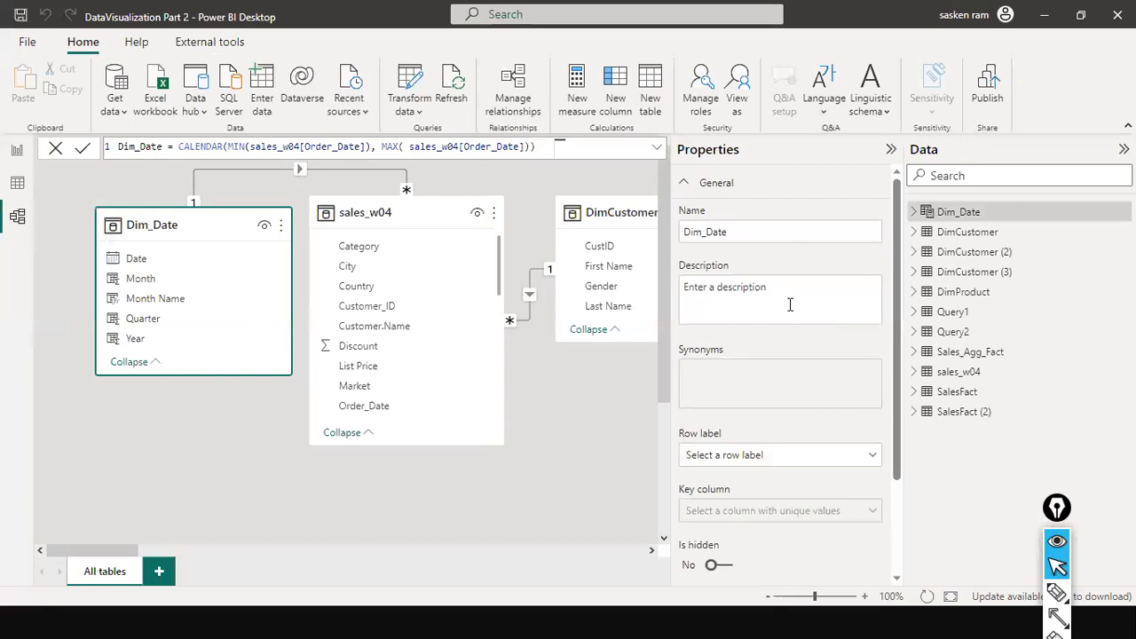
pyautogui.scroll(-3, 777, 344)
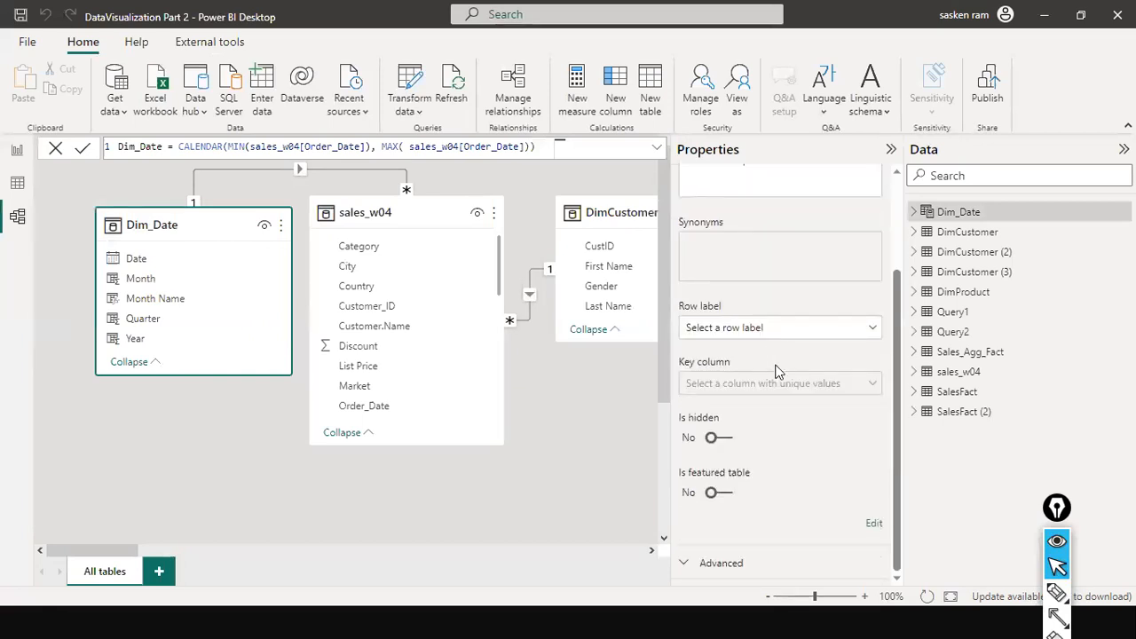
pyautogui.click(280, 225)
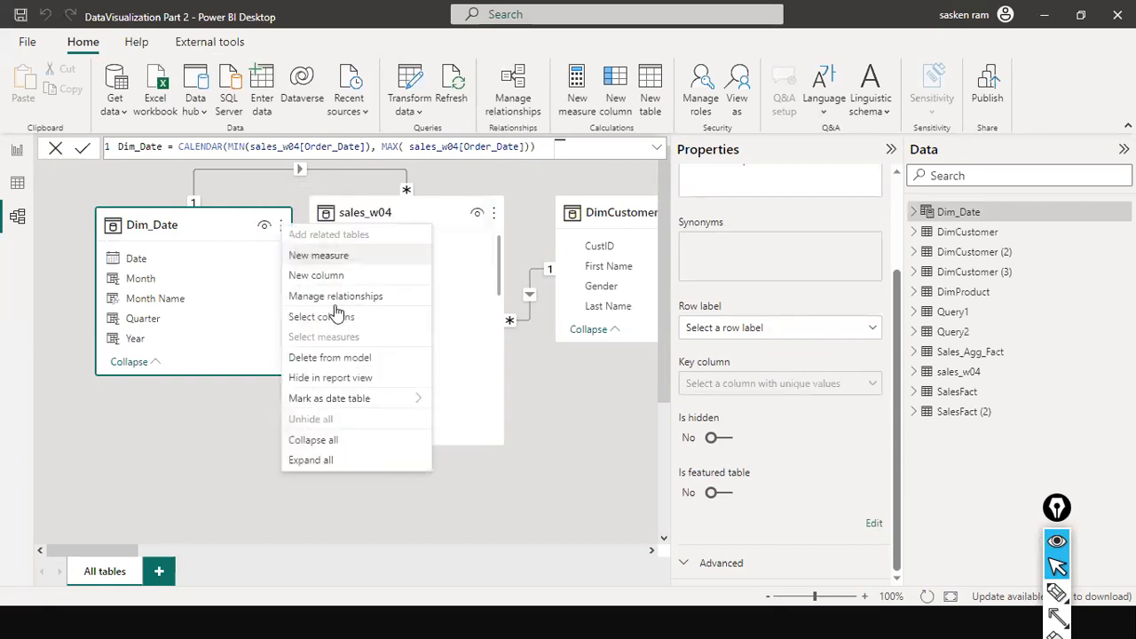
pyautogui.moveTo(388, 403)
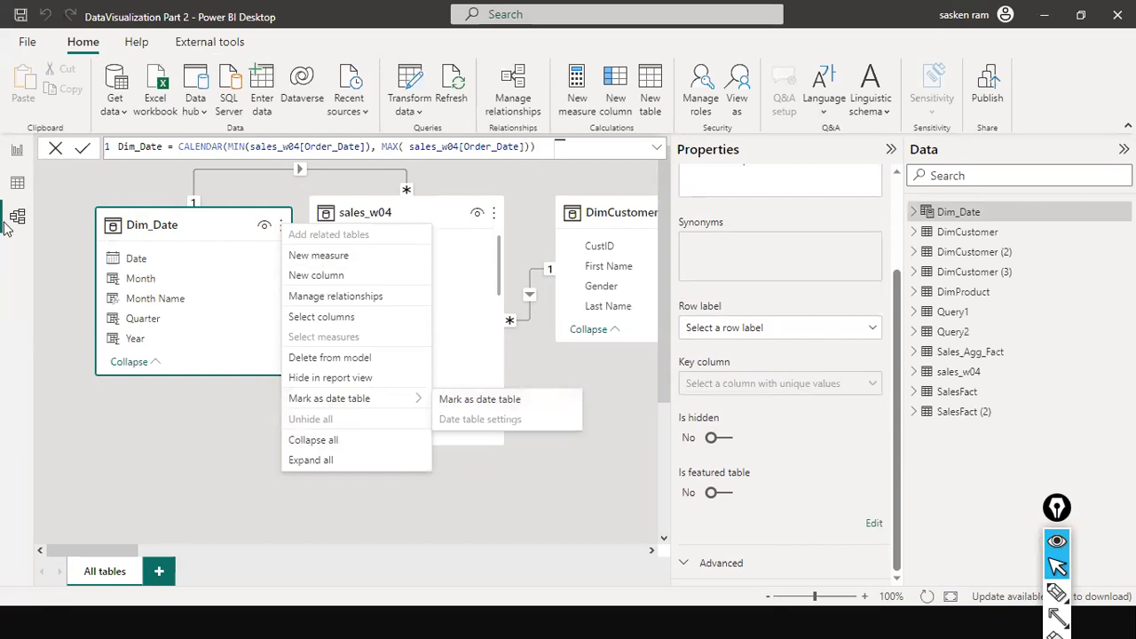
pyautogui.click(236, 461)
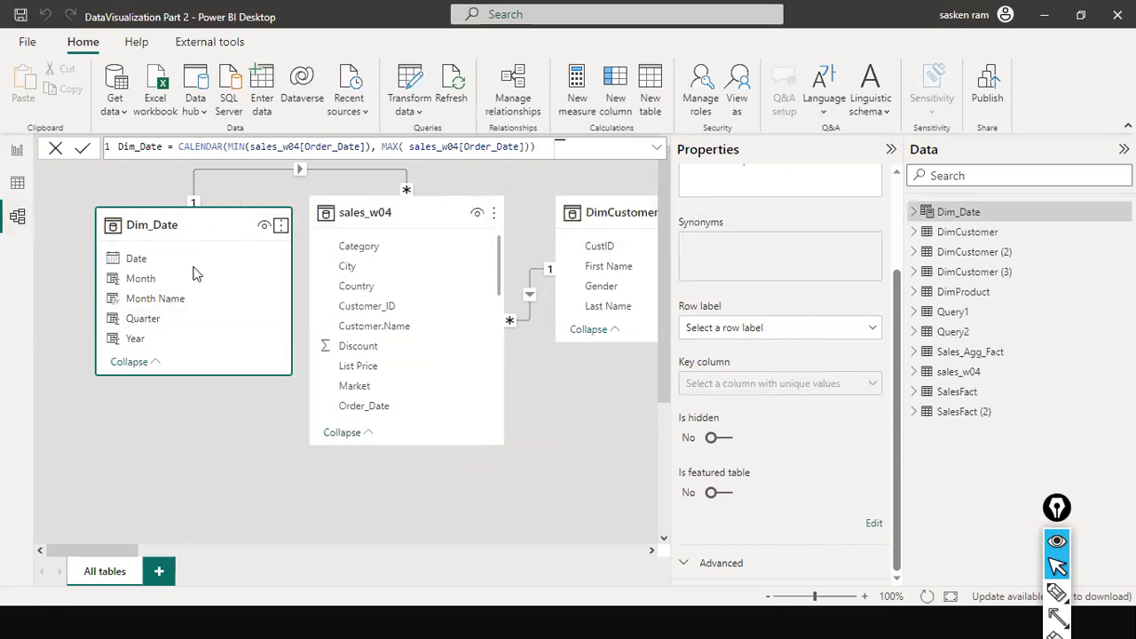
pyautogui.click(281, 226)
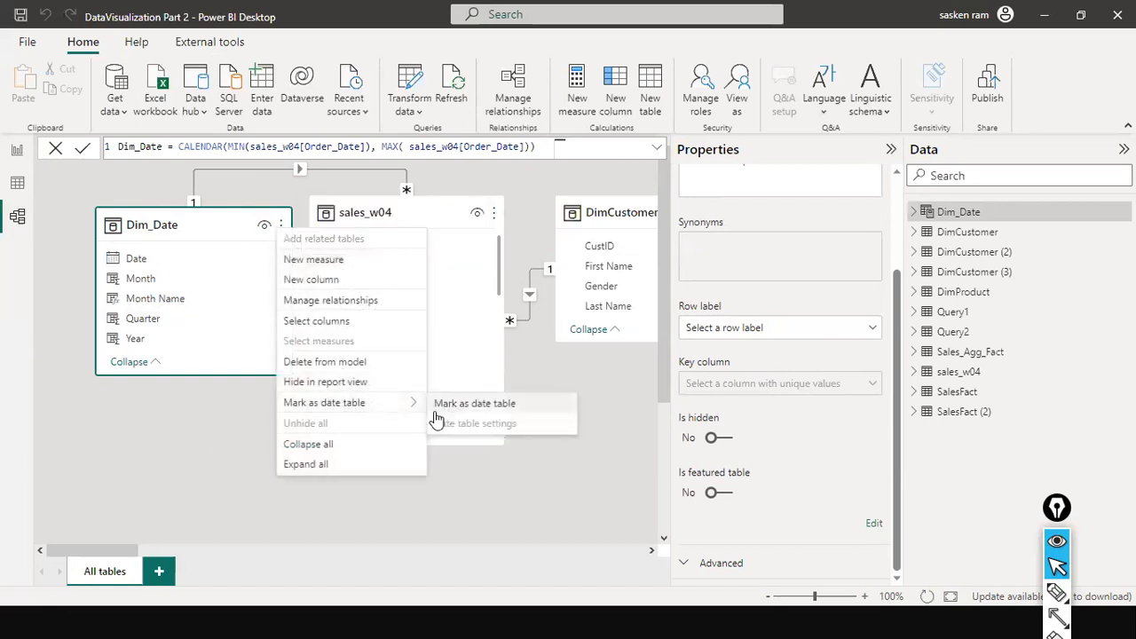
pyautogui.click(113, 412)
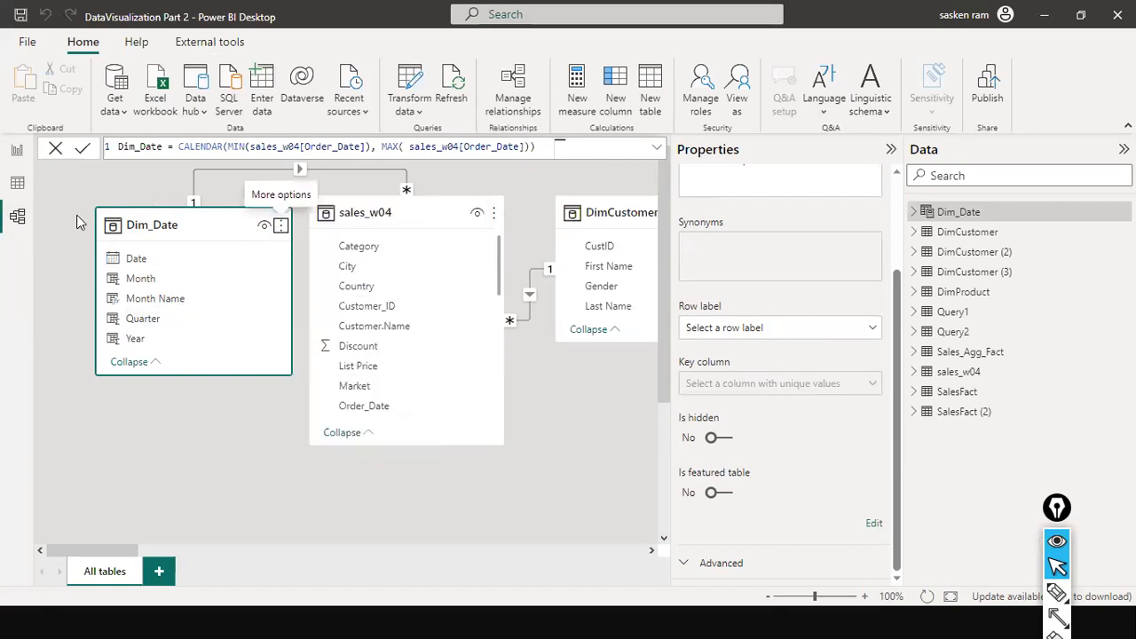
# Step: Glance at the recent reports list, close it and return to Report view
pyautogui.click(27, 43)
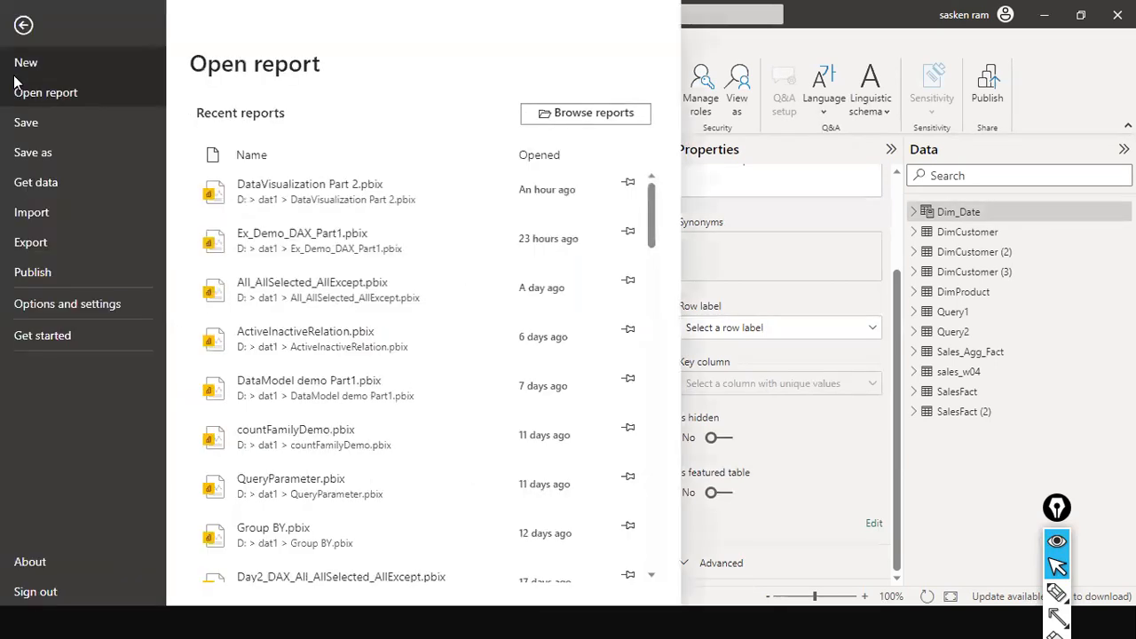
pyautogui.click(806, 57)
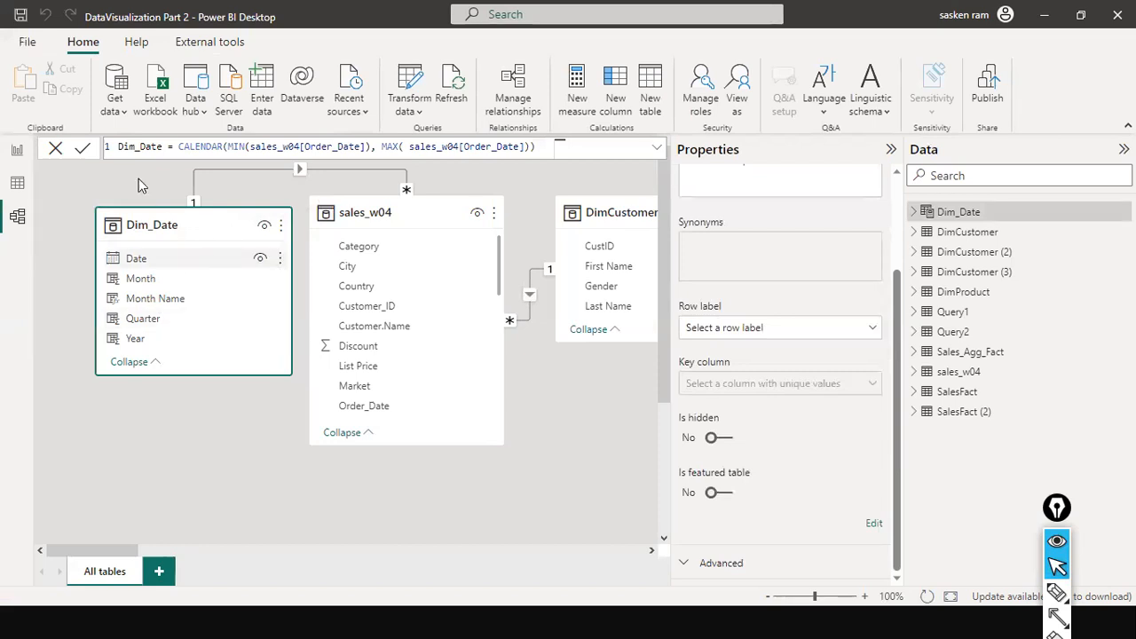
pyautogui.click(15, 151)
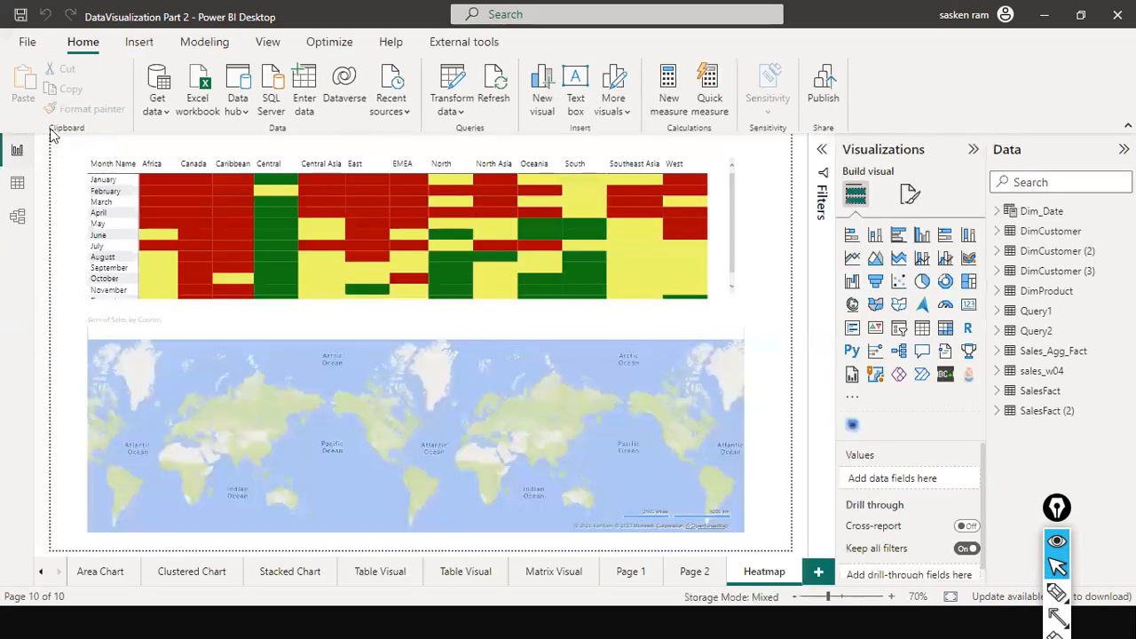